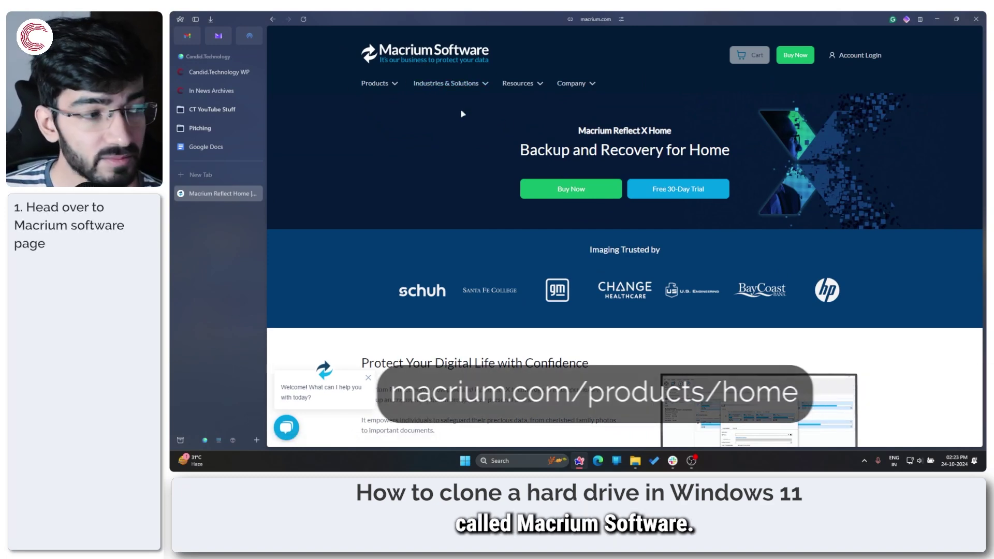
- Collapse the browser's tab sidebar to widen the Reflect X Home product page
{"action": "key", "text": "ctrl+s"}
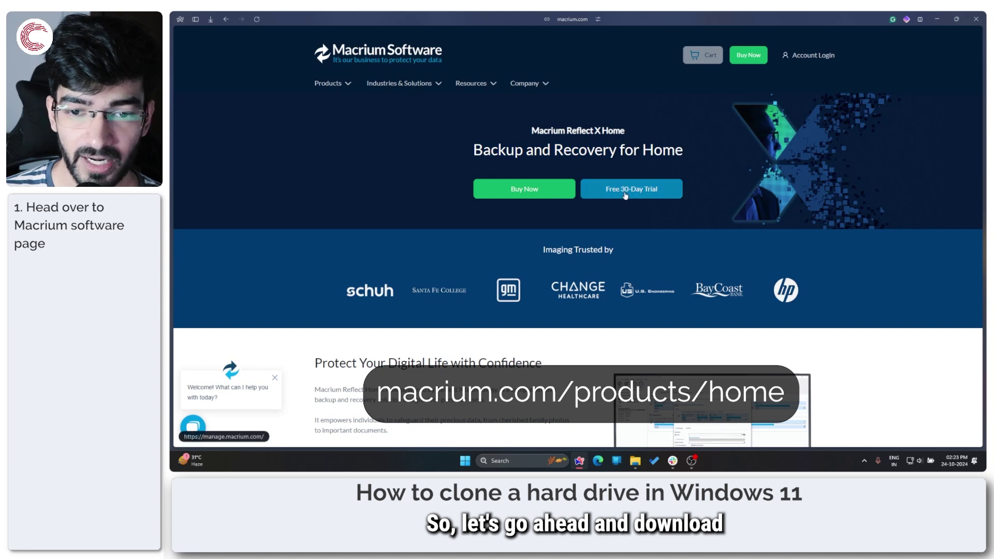
- Start the free 30-day trial sign-up and prefill it using Google Sign up
{"action": "left_click", "coordinate": [626, 195]}
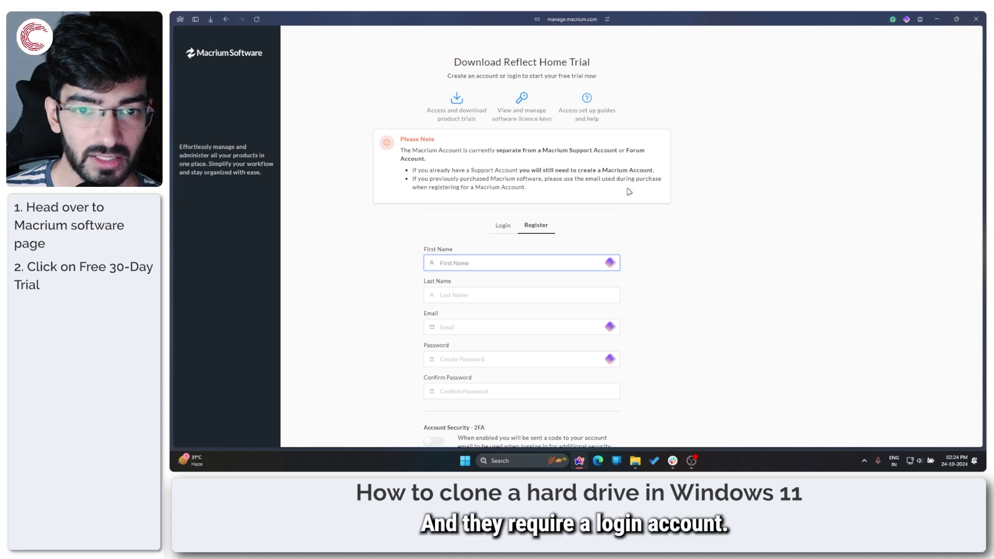
{"action": "scroll", "coordinate": [629, 192], "scroll_direction": "down", "scroll_amount": 5}
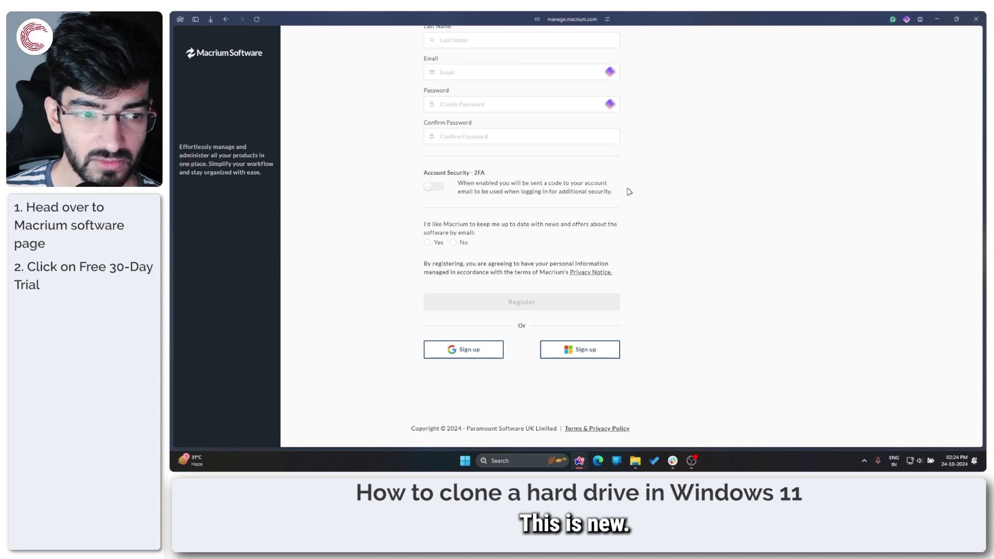
{"action": "scroll", "coordinate": [629, 192], "scroll_direction": "up", "scroll_amount": 5}
{"action": "scroll", "coordinate": [629, 192], "scroll_direction": "down", "scroll_amount": 5}
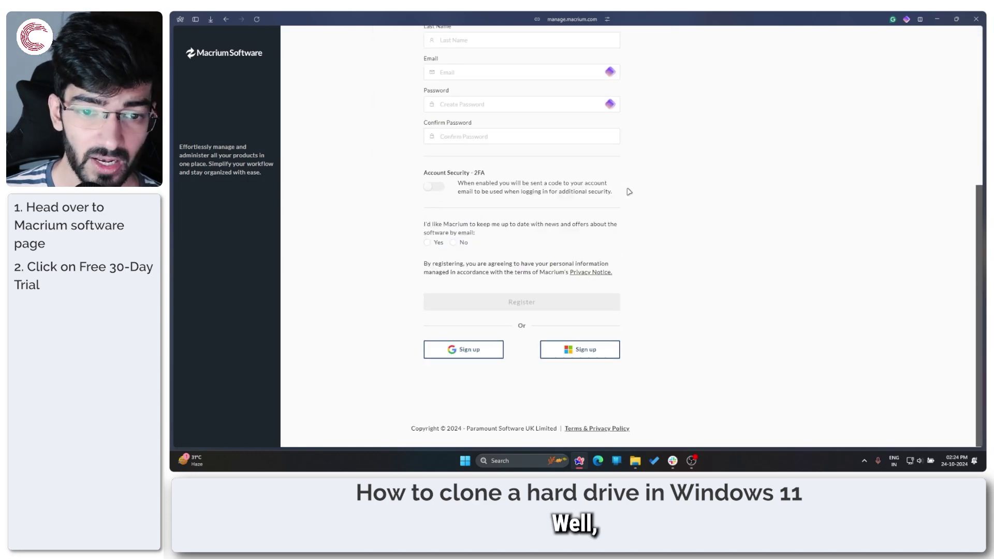
{"action": "left_click", "coordinate": [481, 350]}
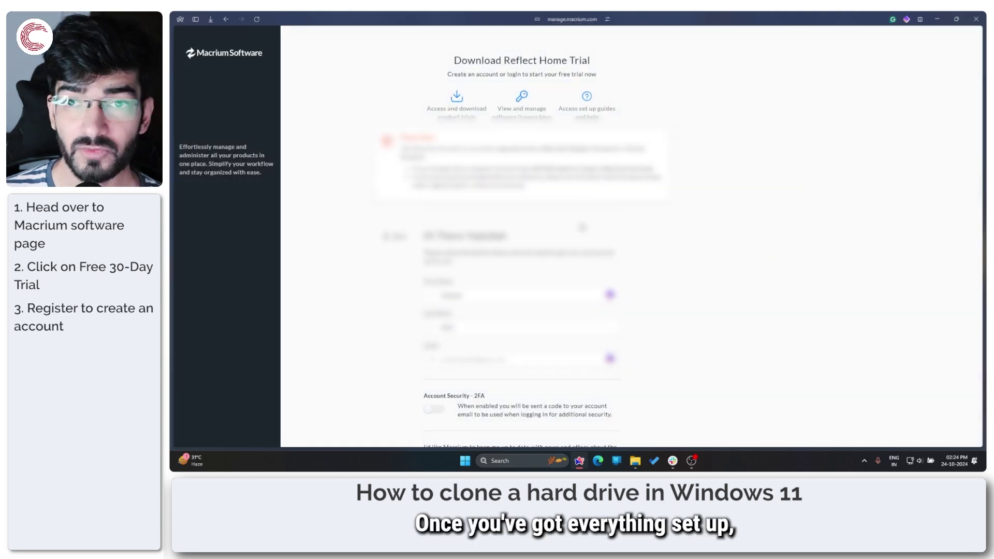
- Leave two-factor security off and submit the trial registration
{"action": "scroll", "coordinate": [582, 228], "scroll_direction": "down", "scroll_amount": 3}
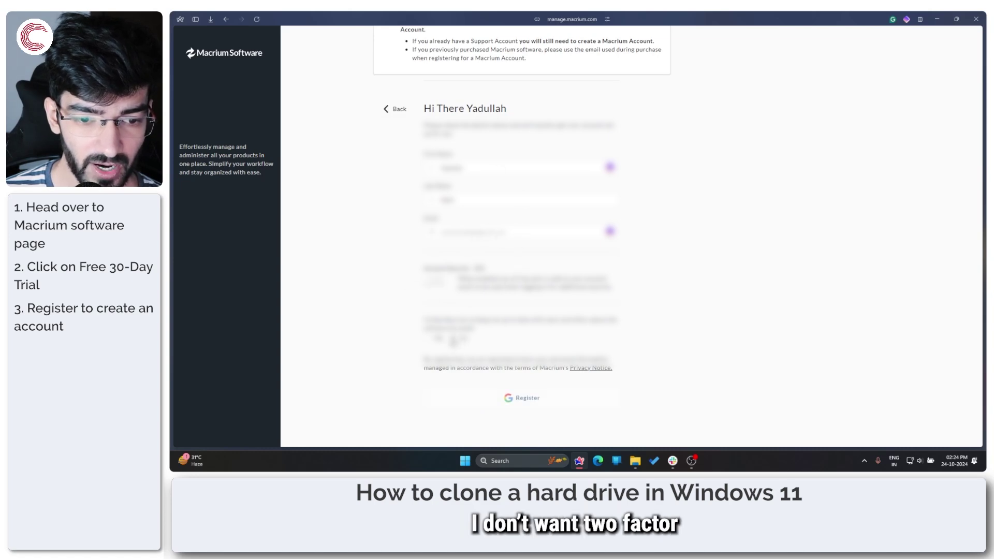
{"action": "left_click", "coordinate": [454, 340]}
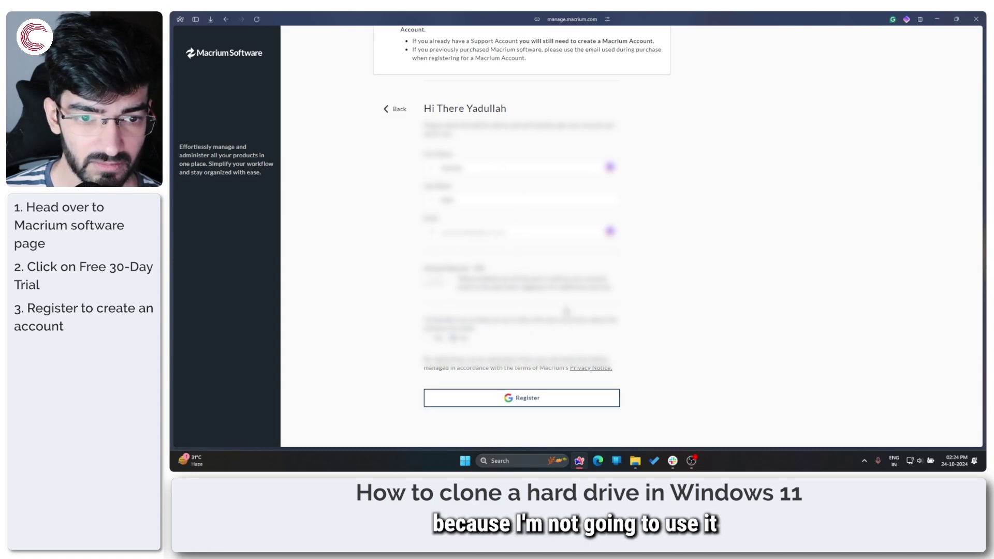
{"action": "scroll", "coordinate": [703, 313], "scroll_direction": "up", "scroll_amount": 3}
{"action": "scroll", "coordinate": [702, 314], "scroll_direction": "down", "scroll_amount": 4}
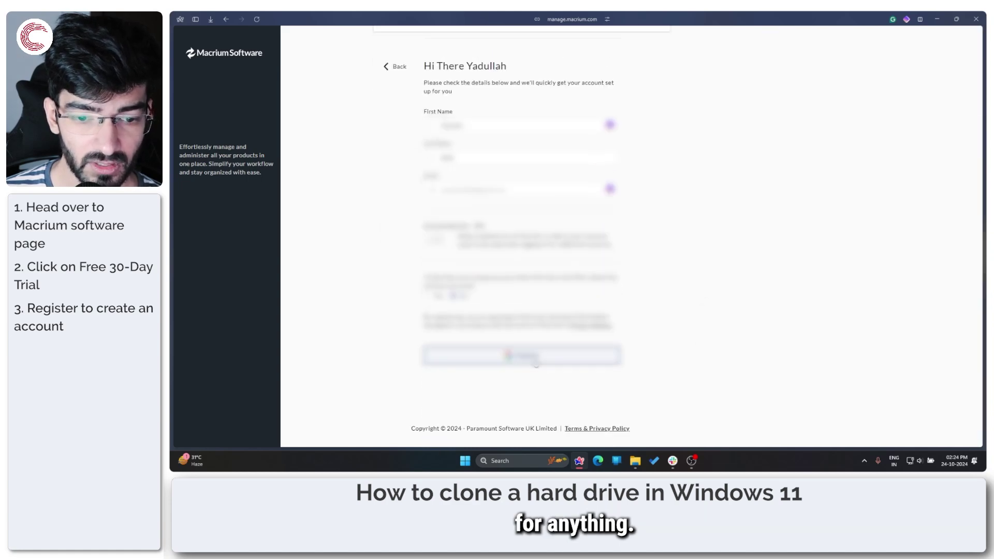
{"action": "left_click", "coordinate": [535, 357]}
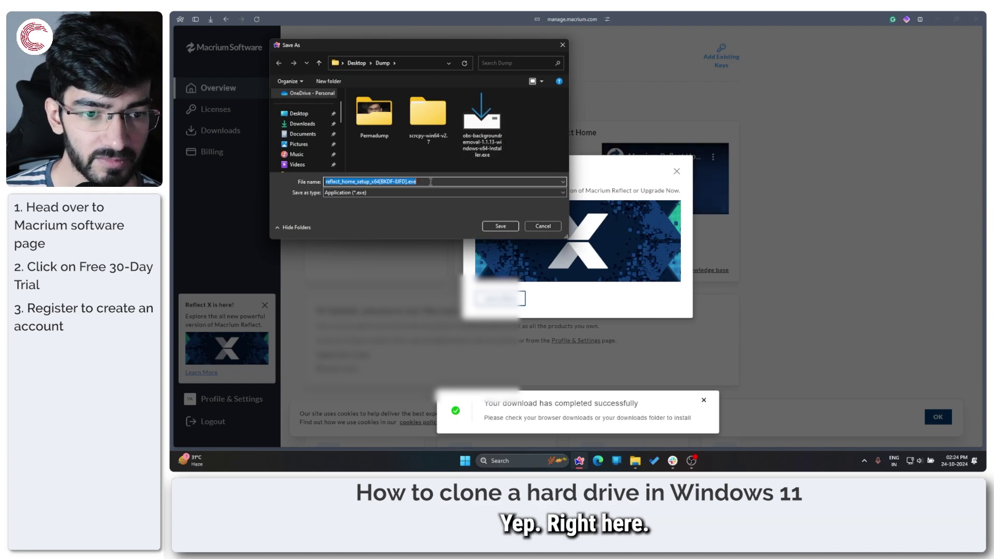
- Save the 275 MB Reflect Home setup file into the Desktop's Dump folder
{"action": "left_click", "coordinate": [501, 227]}
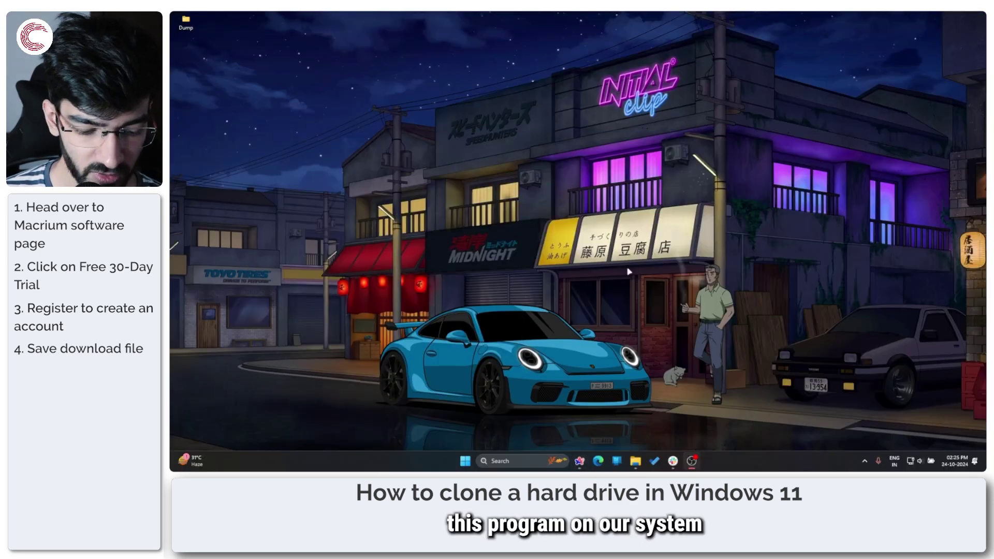
- Open Desktop > Dump in File Explorer and run the reflect_home_setup_x64 installer
{"action": "key", "text": "super+e"}
{"action": "left_click", "coordinate": [358, 253]}
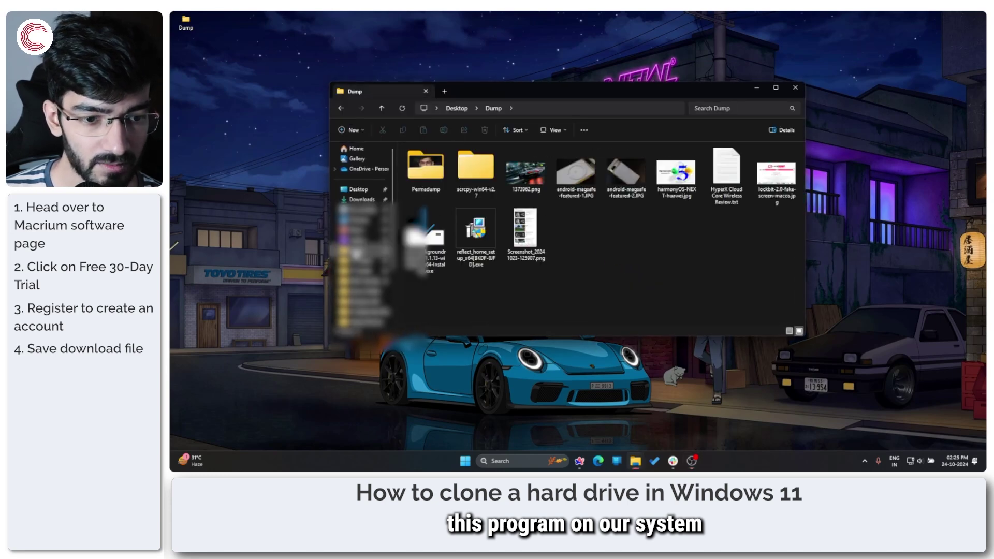
{"action": "left_click", "coordinate": [475, 233]}
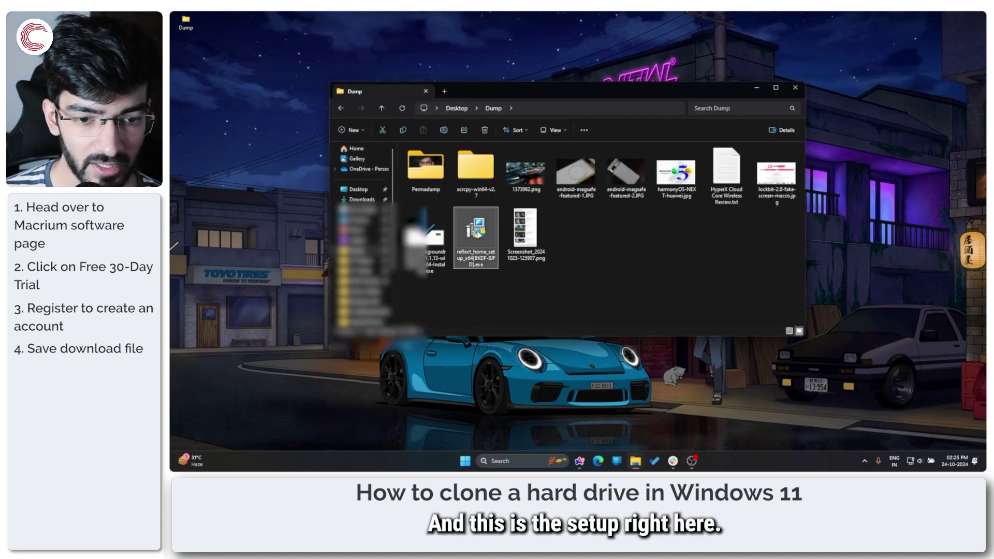
{"action": "double_click", "coordinate": [476, 233]}
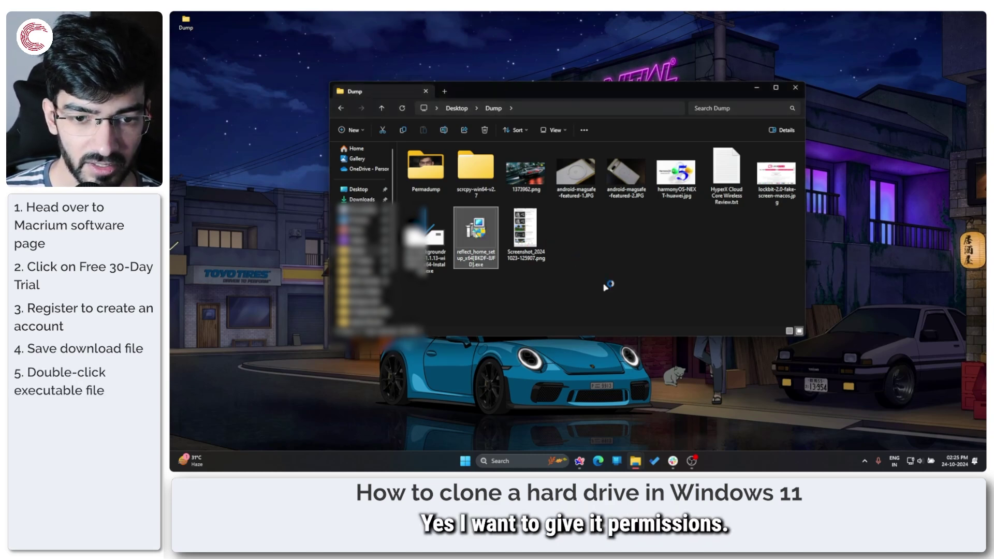
- Move the installer dialog into view and start extracting the installer
{"action": "left_click", "coordinate": [756, 88]}
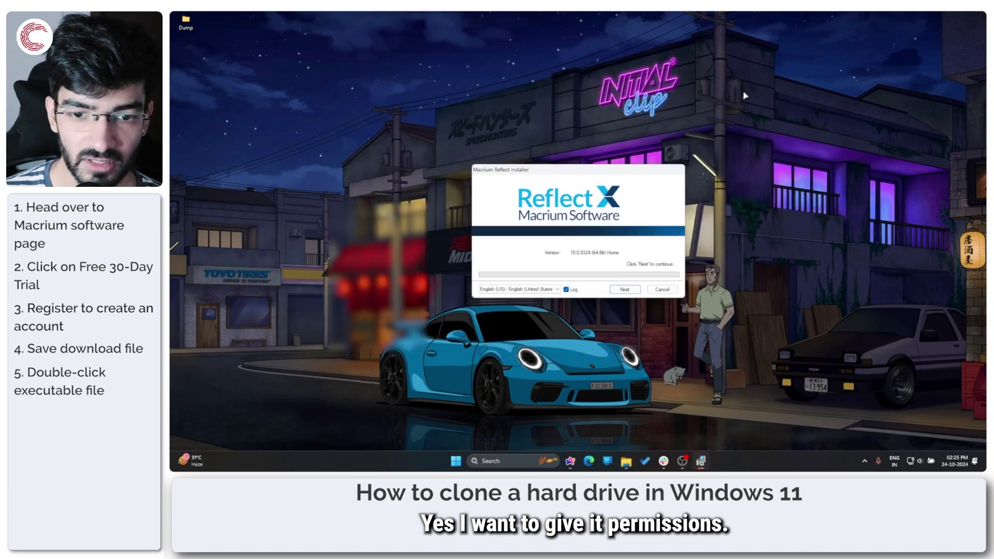
{"action": "left_click_drag", "start_coordinate": [575, 171], "coordinate": [557, 115]}
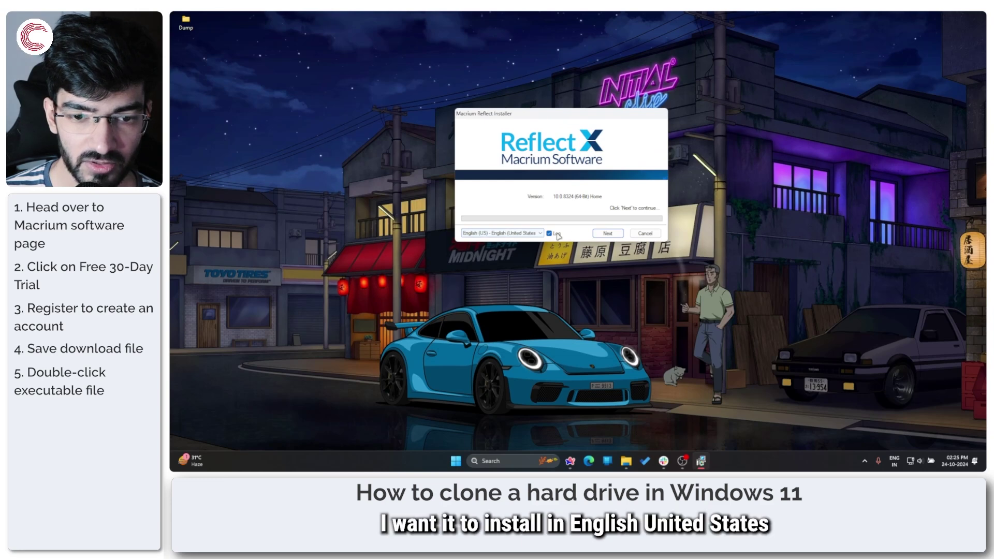
{"action": "left_click", "coordinate": [613, 237]}
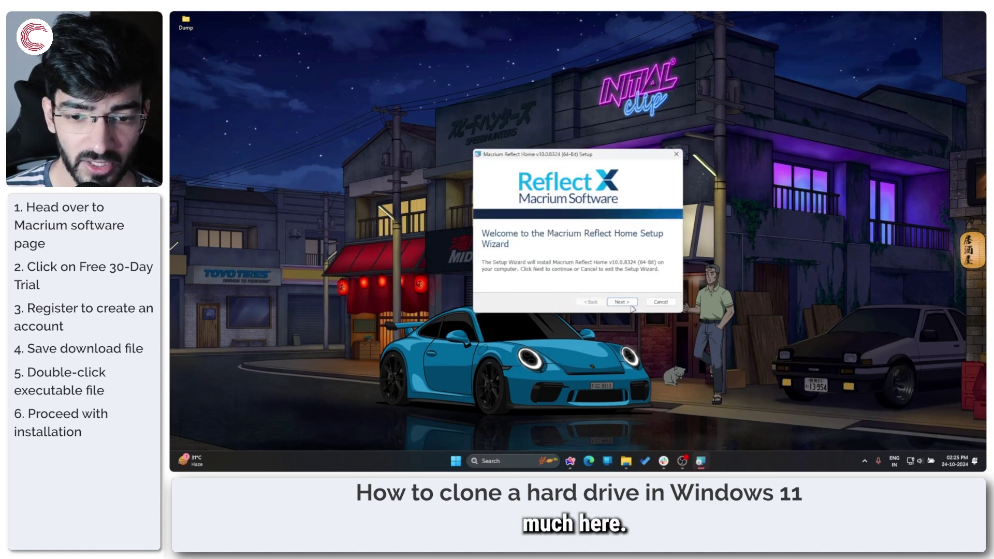
- Accept the licence agreement and continue with the 30-day trial licence
{"action": "left_click", "coordinate": [621, 302]}
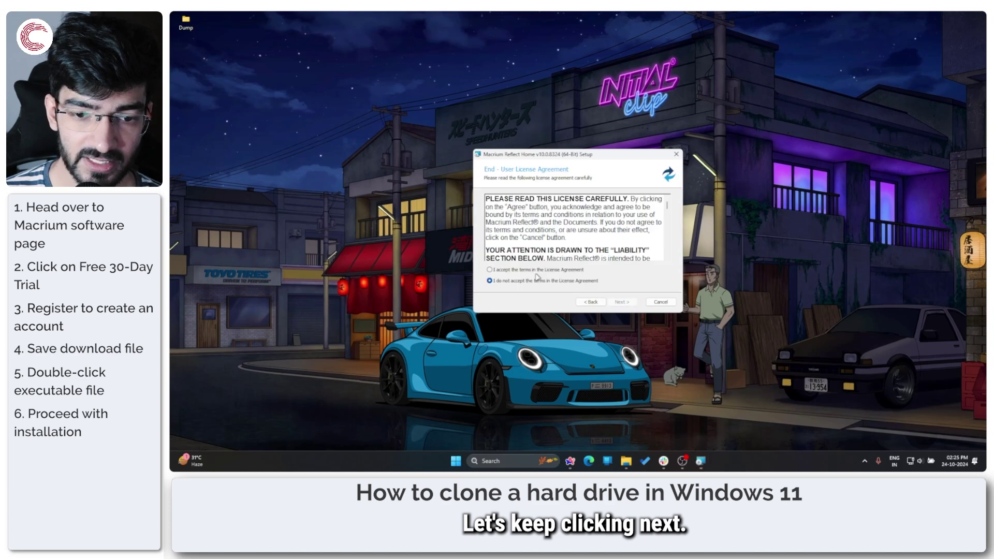
{"action": "scroll", "coordinate": [609, 224], "scroll_direction": "down", "scroll_amount": 10}
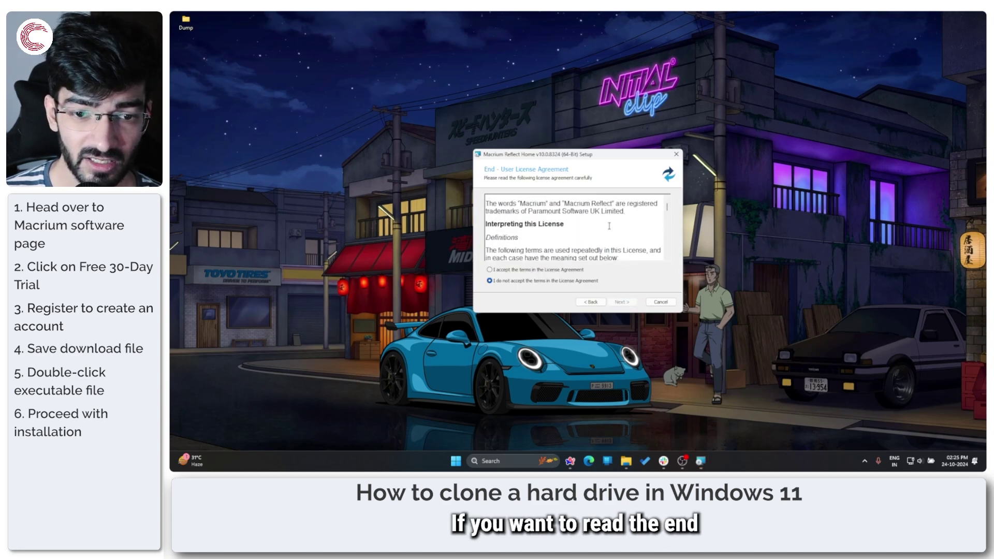
{"action": "scroll", "coordinate": [616, 238], "scroll_direction": "up", "scroll_amount": 10}
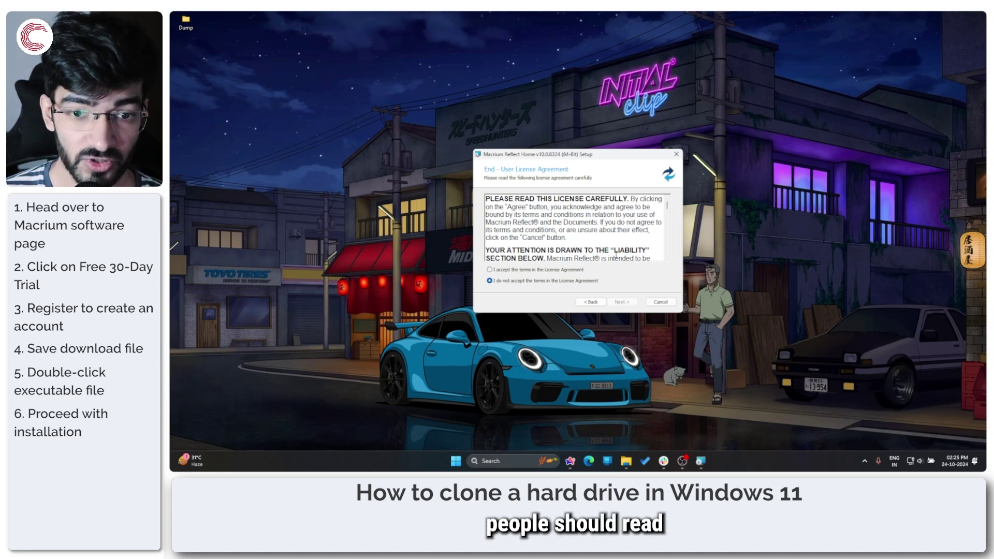
{"action": "left_click", "coordinate": [543, 271]}
{"action": "left_click", "coordinate": [622, 301]}
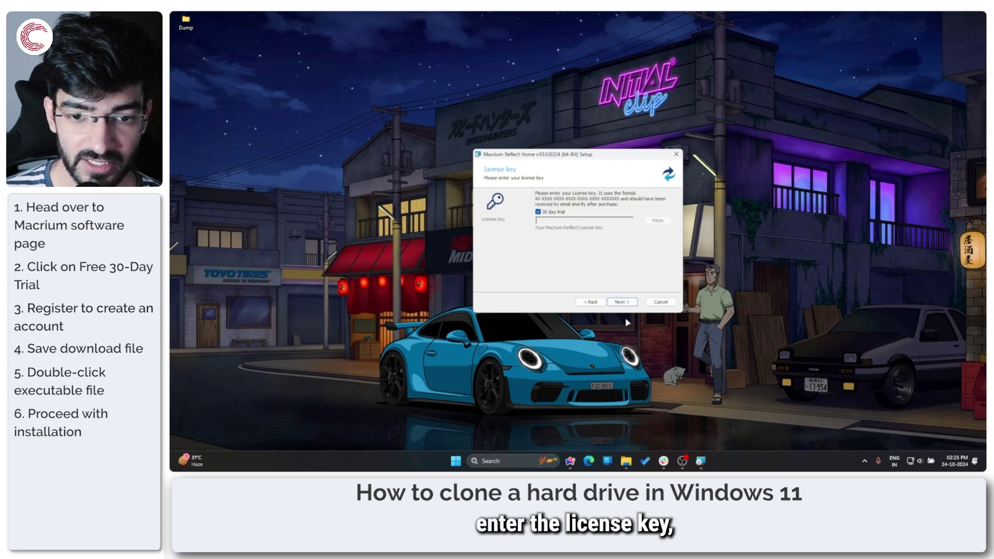
{"action": "left_click", "coordinate": [622, 302]}
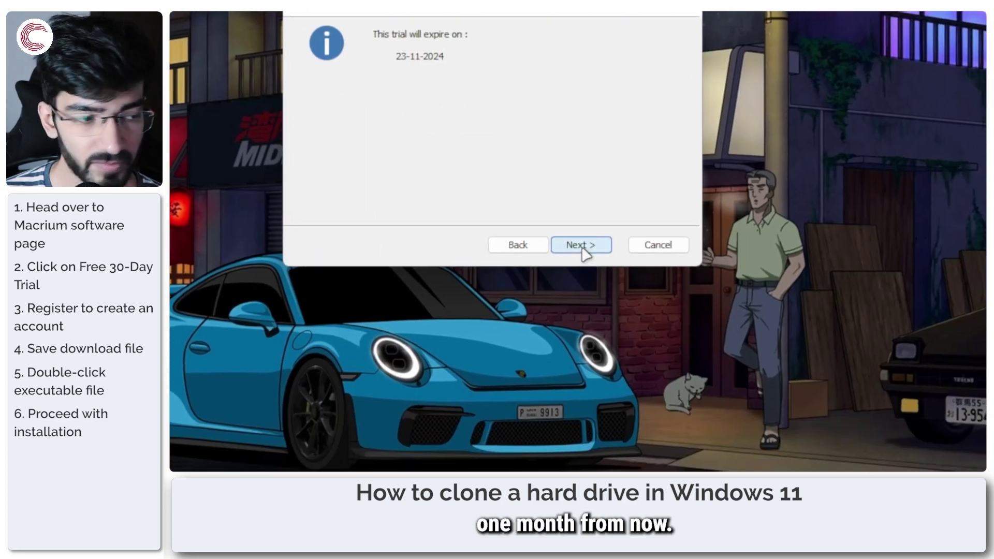
- Continue past the 23-11-2024 trial expiry notice to licence registration
{"action": "left_click", "coordinate": [672, 424]}
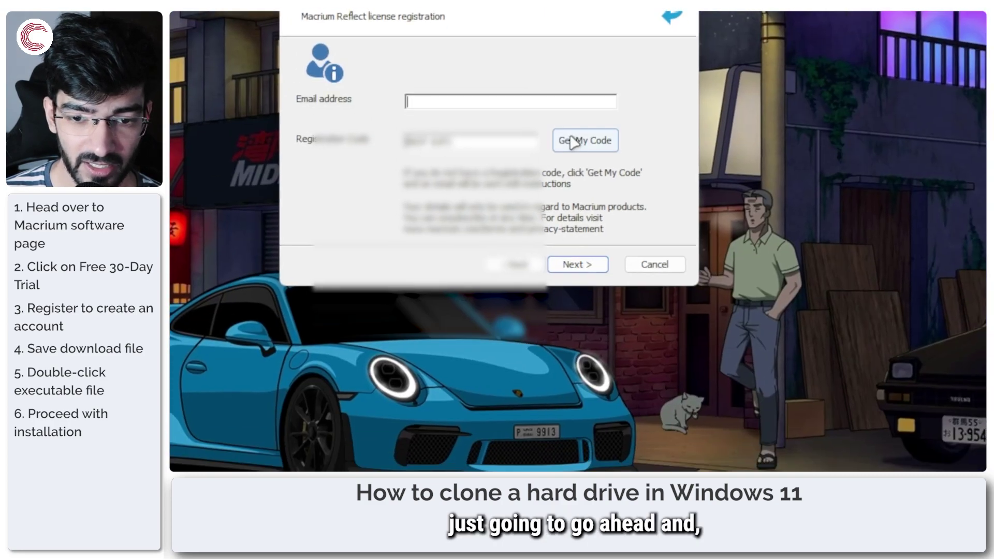
- Enter the account e-mail address, keep the registration code, and continue to Custom Setup
{"action": "left_click", "coordinate": [573, 142]}
{"action": "left_click", "coordinate": [474, 156]}
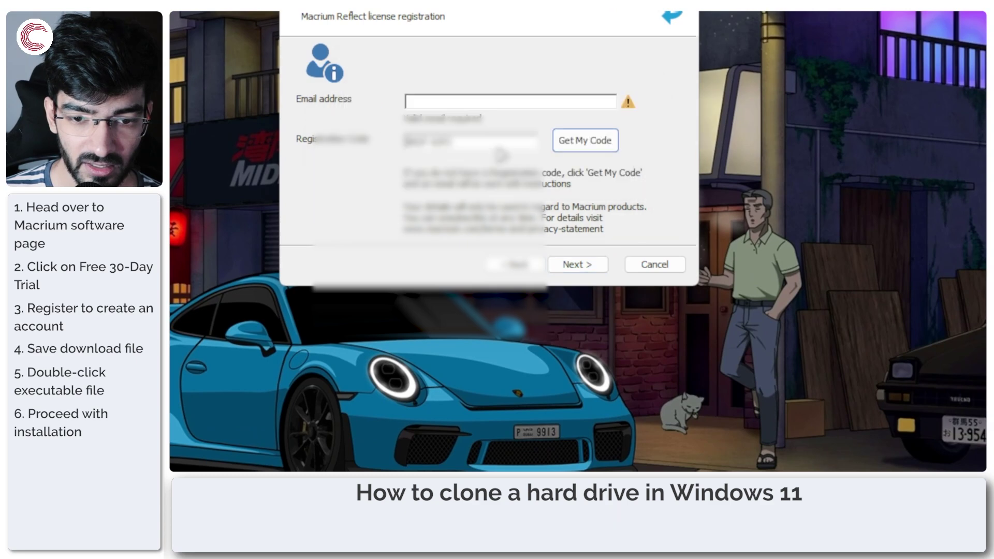
{"action": "key", "text": "shift+Tab"}
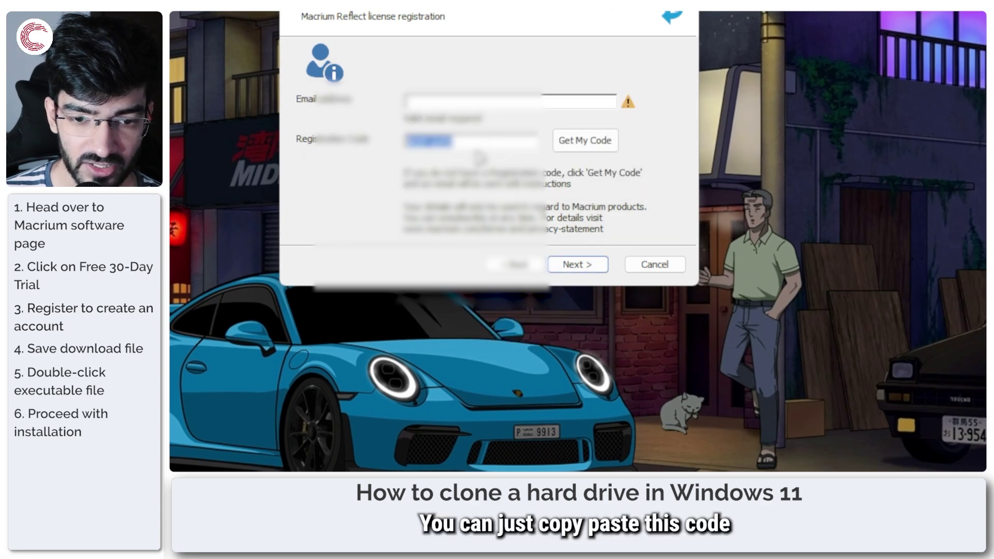
{"action": "left_click", "coordinate": [492, 142]}
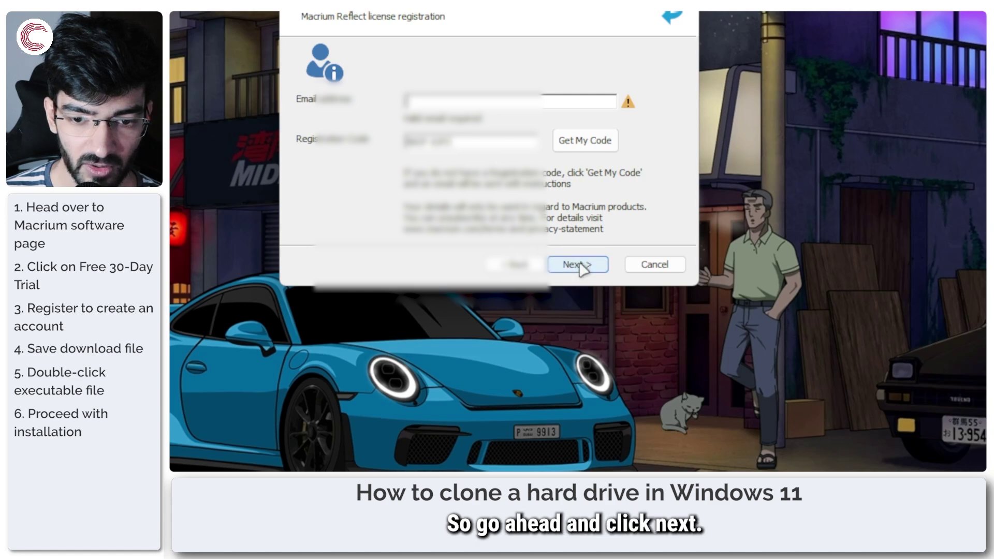
{"action": "left_click", "coordinate": [584, 268]}
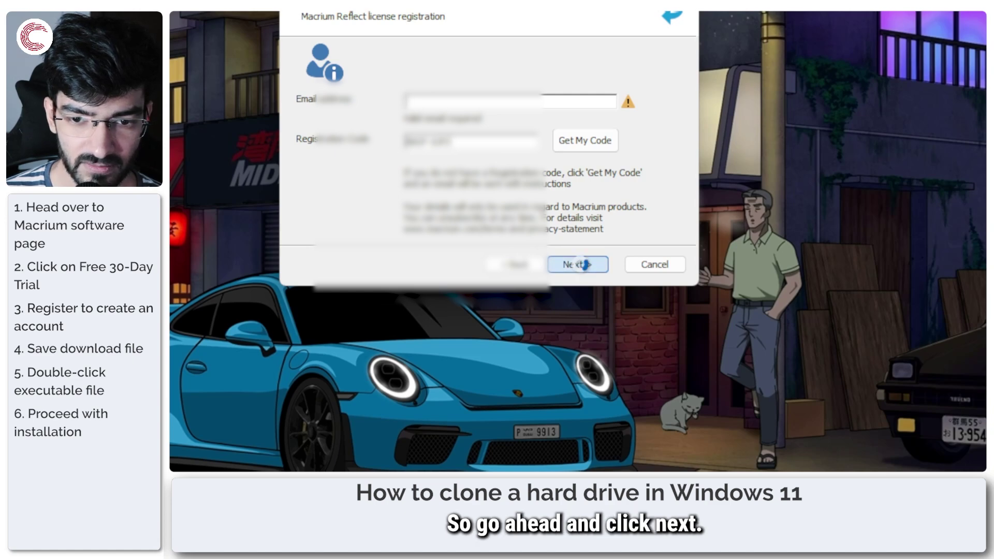
{"action": "left_click", "coordinate": [492, 101]}
{"action": "type", "text": "co"}
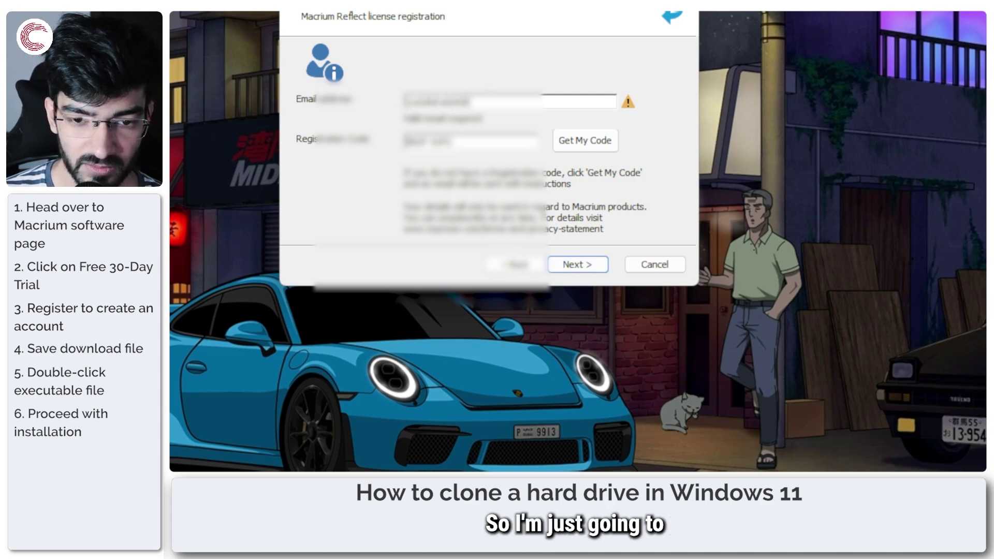
{"action": "type", "text": "ail.com"}
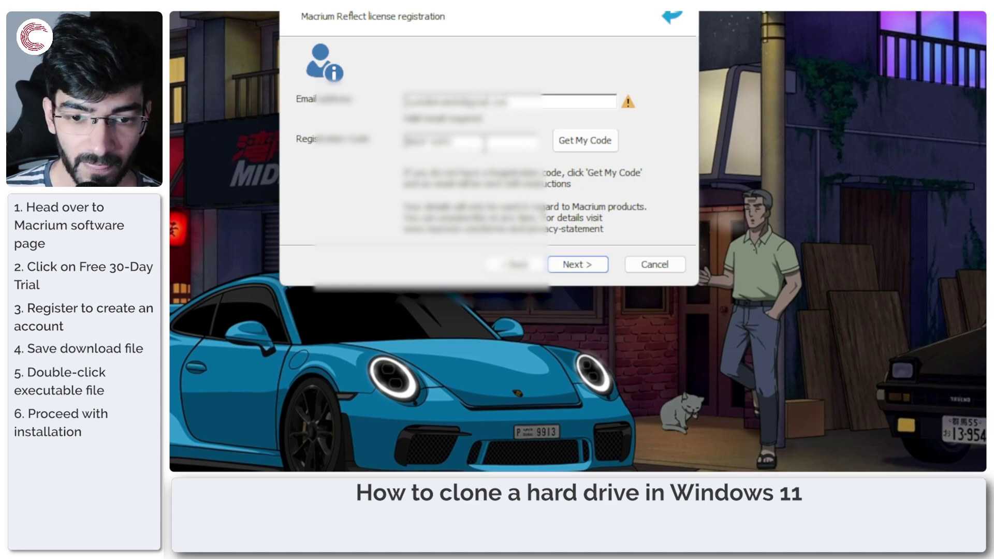
{"action": "left_click", "coordinate": [584, 261]}
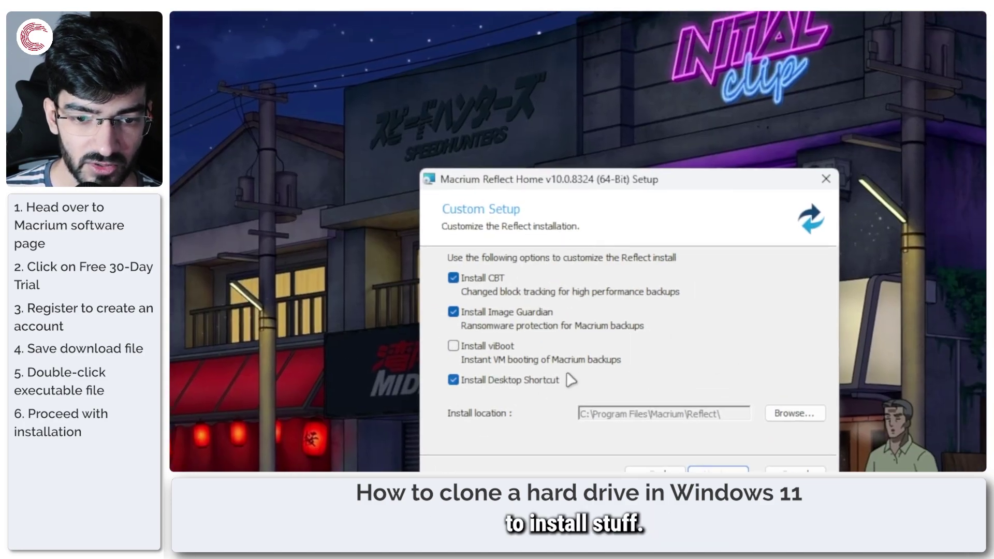
- Untick Image Guardian, viBoot and the desktop shortcut, keeping only CBT, and proceed
{"action": "left_click", "coordinate": [528, 383]}
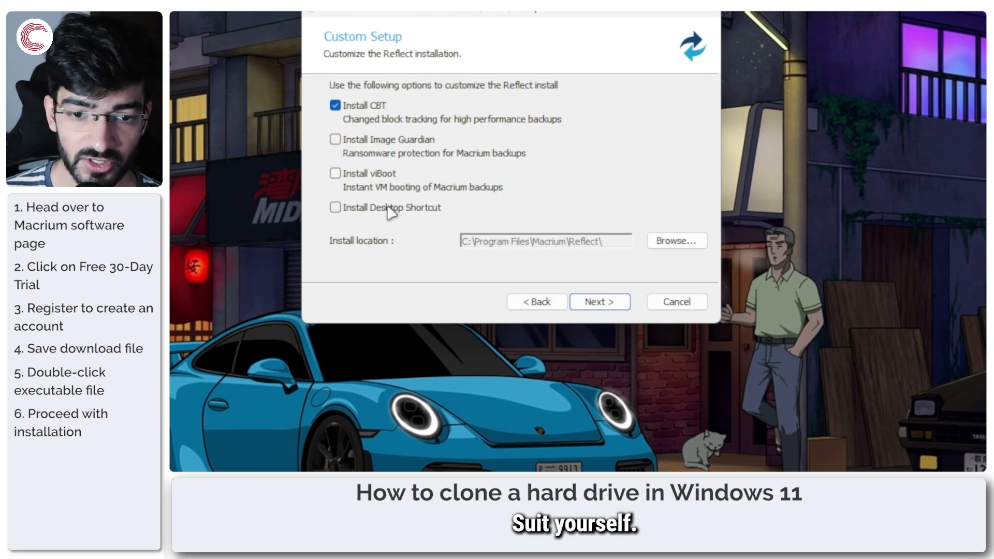
{"action": "left_click", "coordinate": [368, 210]}
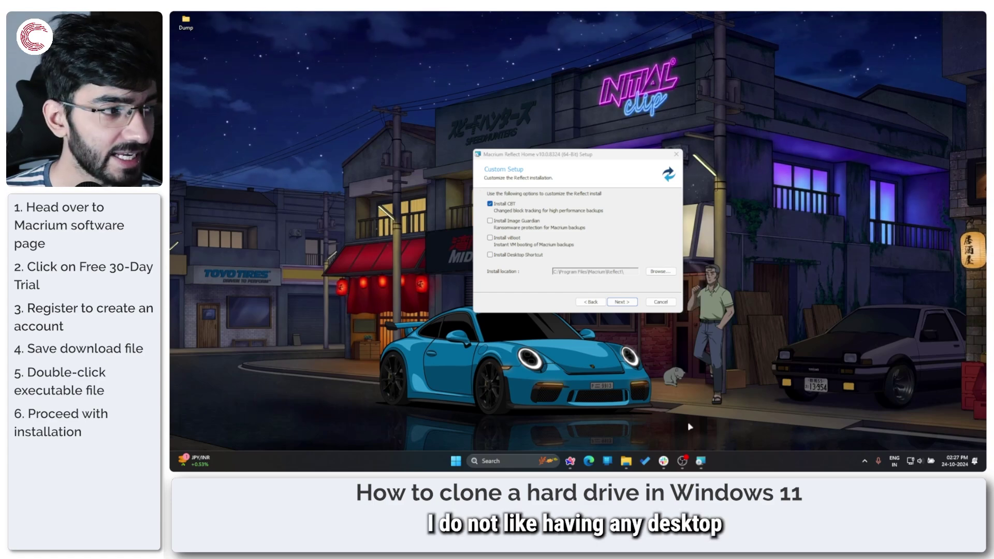
{"action": "left_click", "coordinate": [605, 241]}
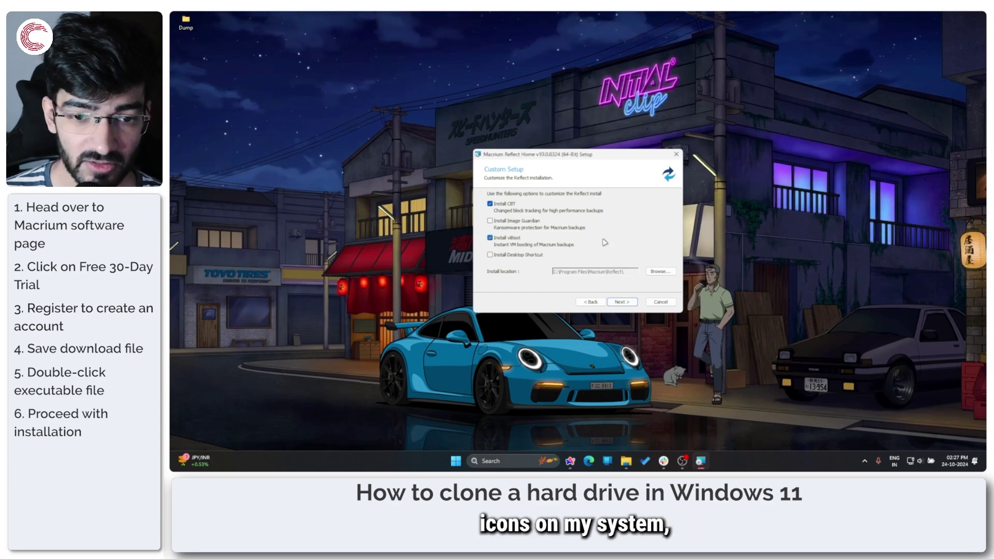
{"action": "left_click", "coordinate": [490, 237]}
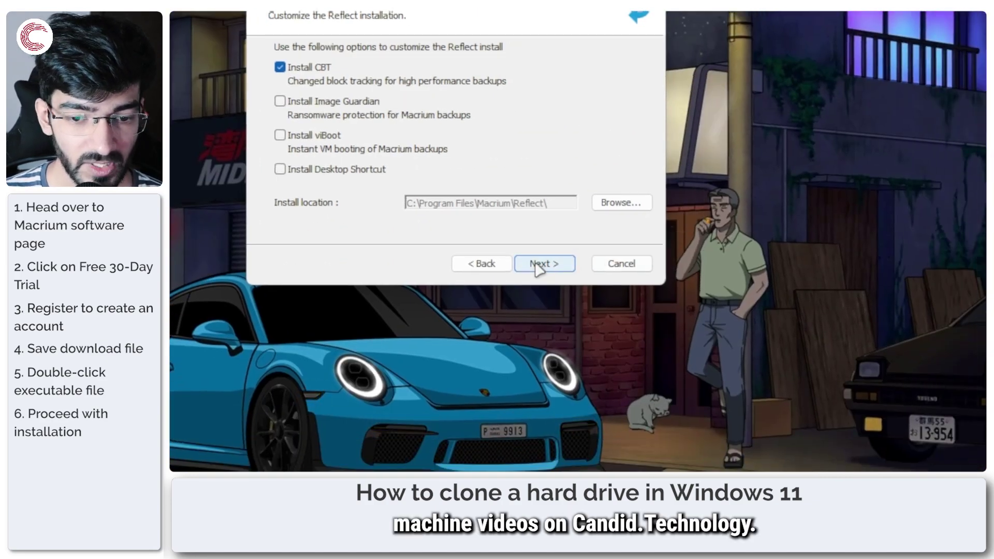
{"action": "left_click", "coordinate": [959, 363]}
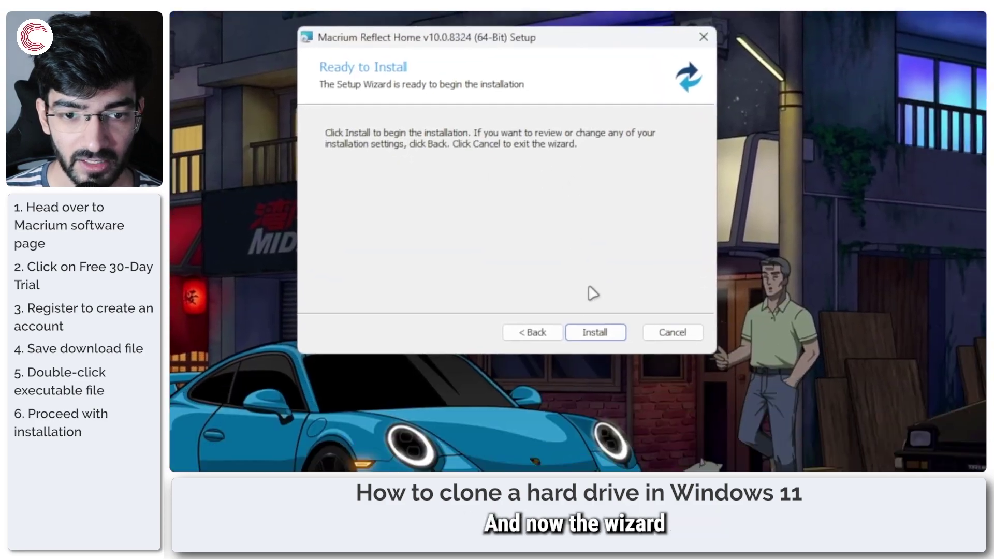
- Install Macrium Reflect Home v10.0.8324 and finish the setup wizard
{"action": "left_click", "coordinate": [592, 333]}
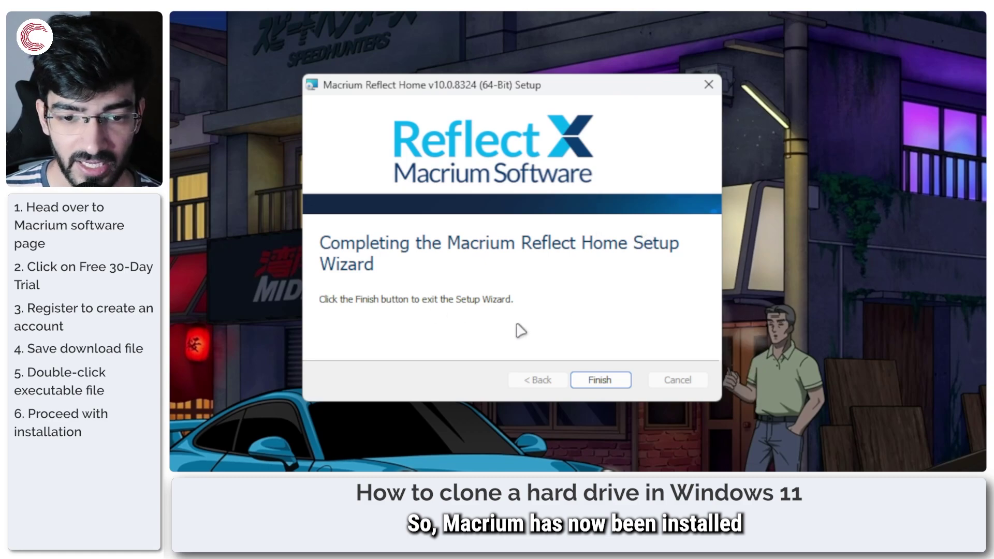
{"action": "left_click", "coordinate": [617, 384]}
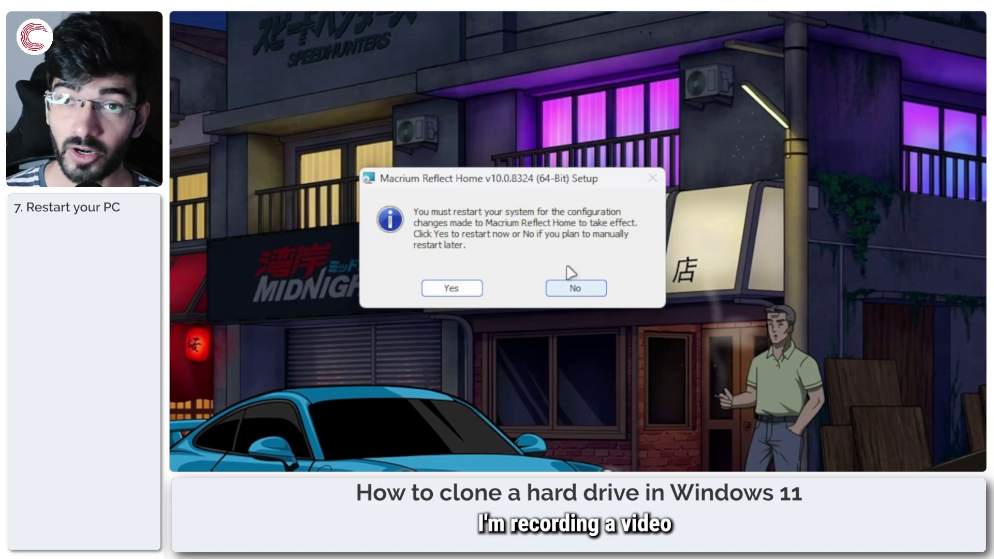
- Decline the restart prompt so the system restart is postponed
{"action": "left_click", "coordinate": [571, 293]}
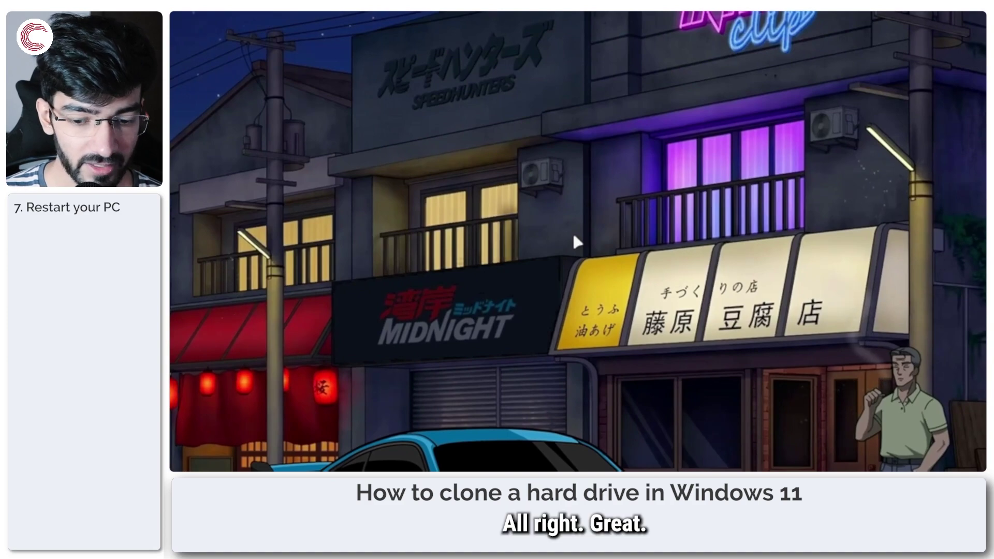
- Search the Start menu for 'mac' and launch the Macrium Reflect best match
{"action": "key", "text": "super"}
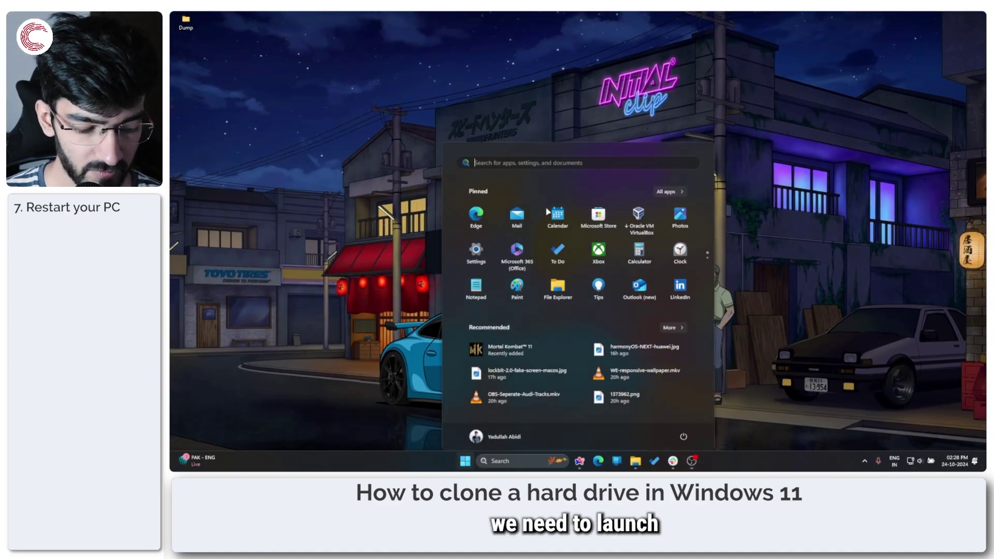
{"action": "type", "text": "mac"}
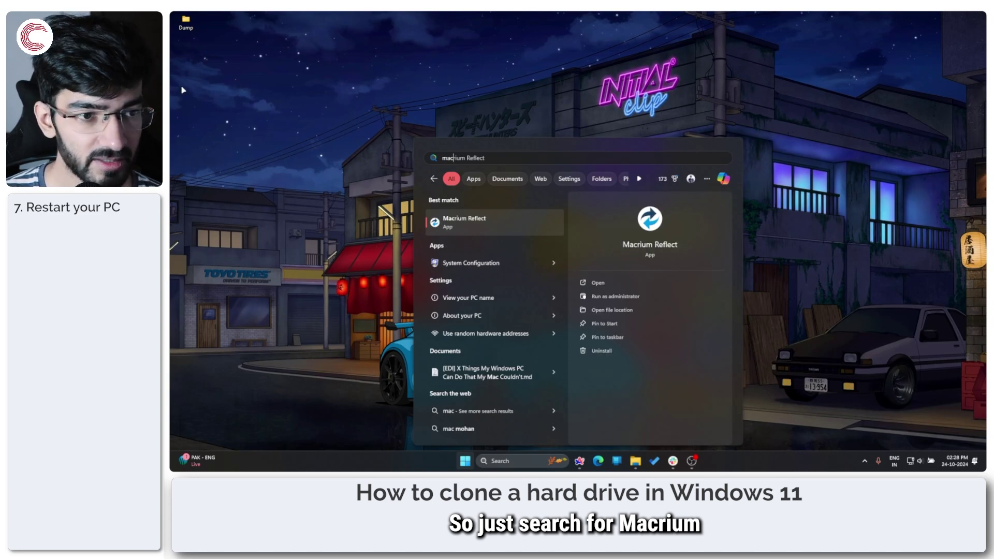
{"action": "left_click", "coordinate": [501, 226]}
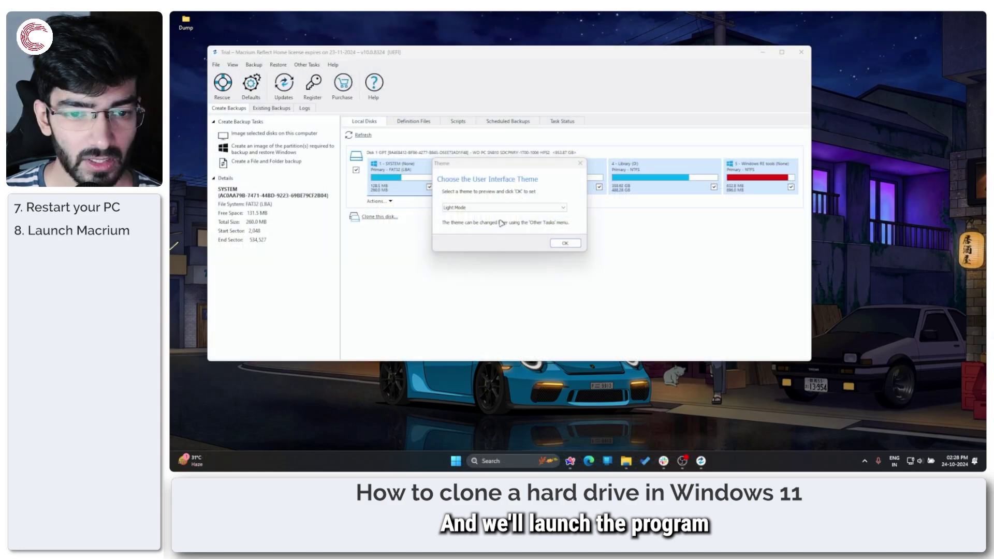
- Apply the Dark Mode - Blue theme, then restore the window and centre it on the desktop
{"action": "left_click", "coordinate": [507, 207]}
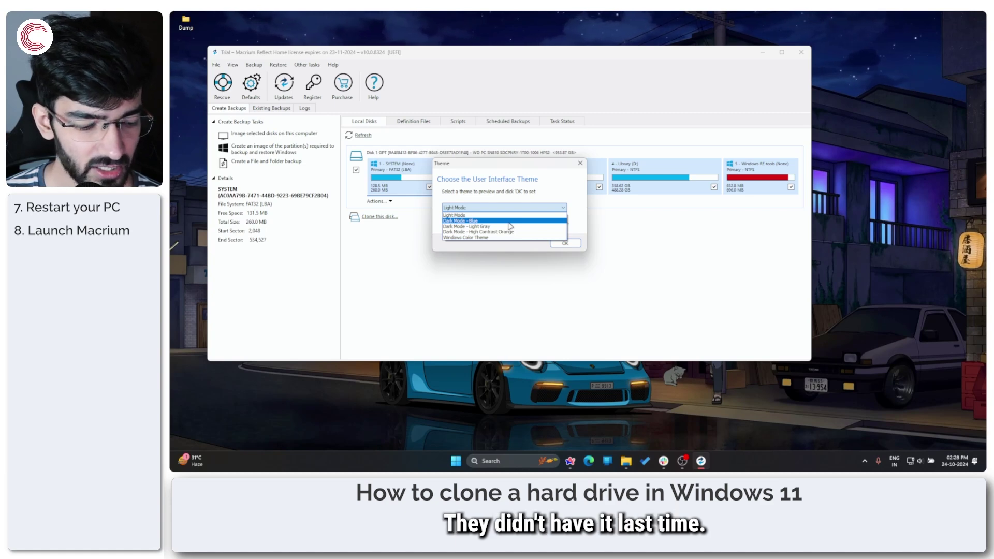
{"action": "left_click", "coordinate": [510, 226]}
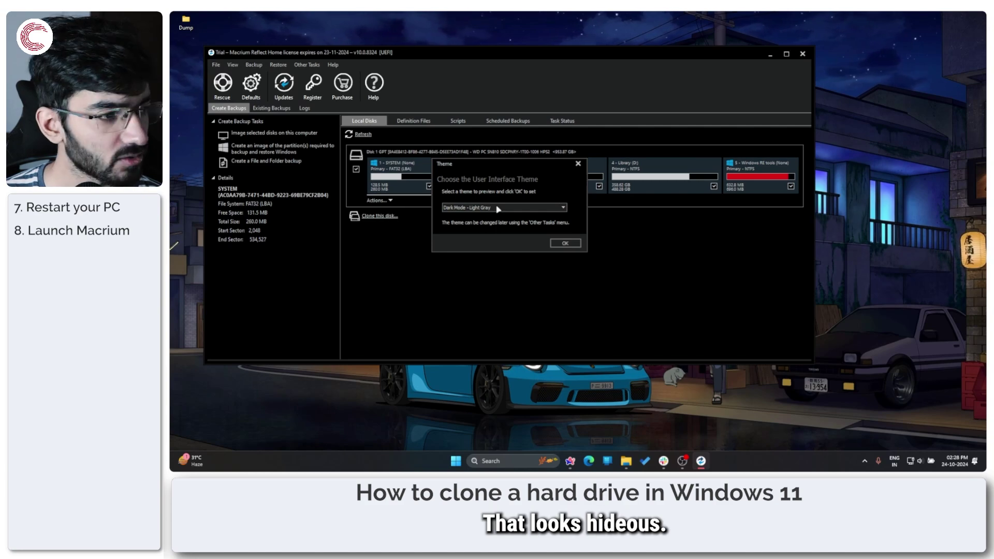
{"action": "left_click", "coordinate": [498, 207]}
{"action": "left_click", "coordinate": [515, 230]}
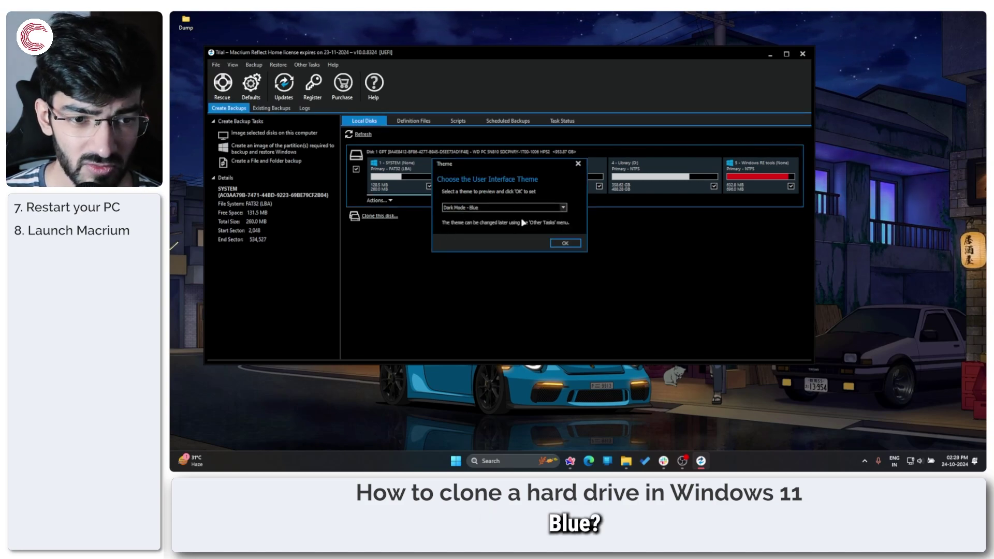
{"action": "left_click", "coordinate": [565, 243]}
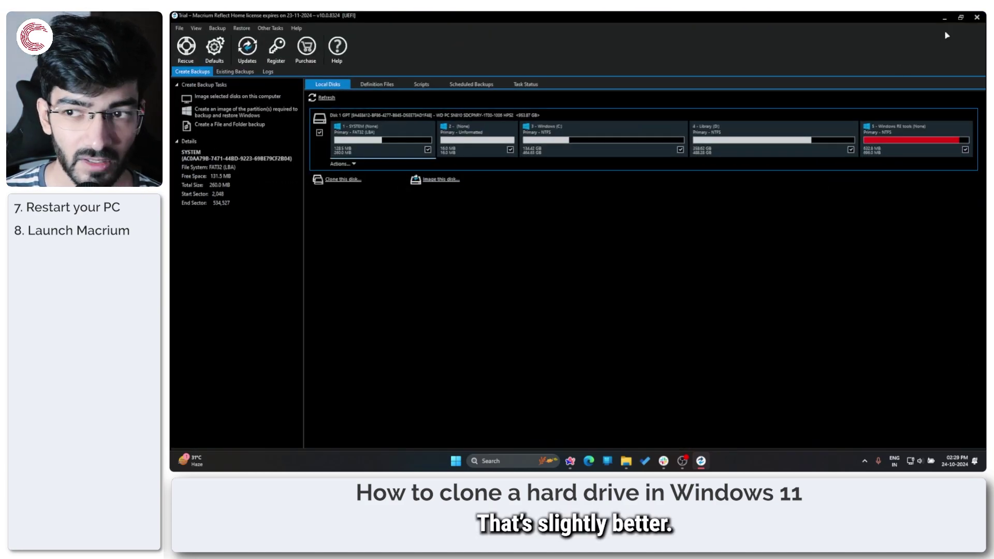
{"action": "left_click", "coordinate": [961, 17]}
{"action": "left_click_drag", "start_coordinate": [474, 30], "coordinate": [547, 70]}
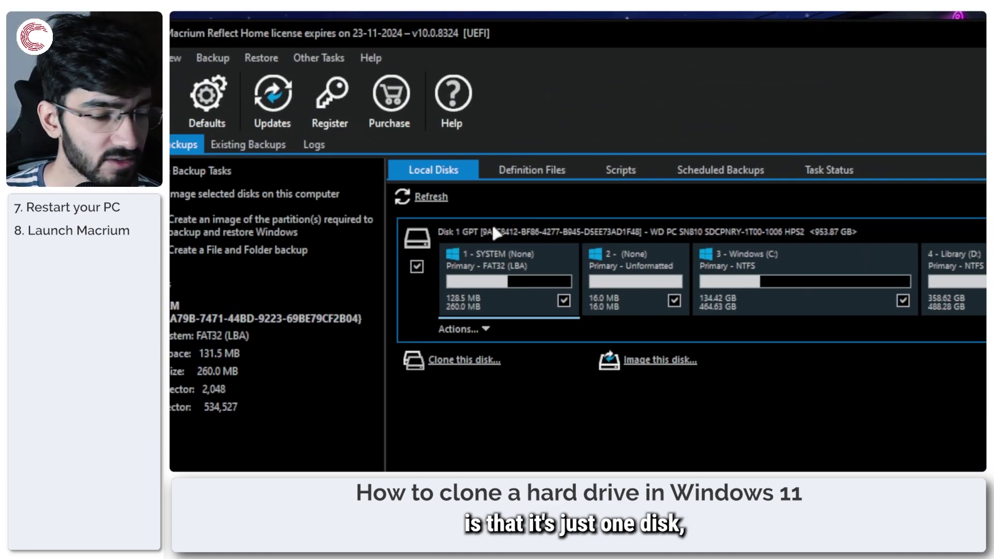
- Reselect all partitions of the WD PC SN810 Disk 1 and start Clone this disk
{"action": "left_click", "coordinate": [417, 267]}
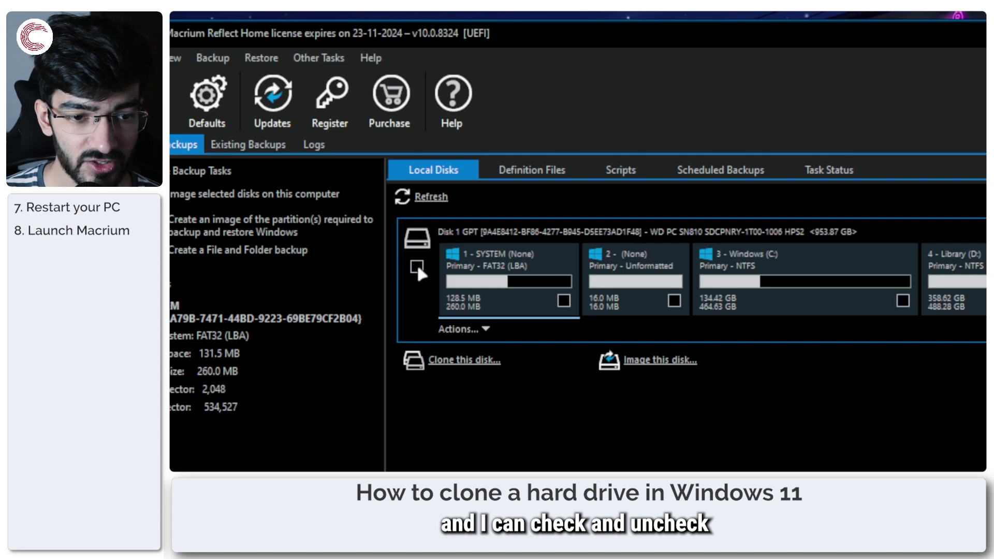
{"action": "left_click", "coordinate": [416, 267]}
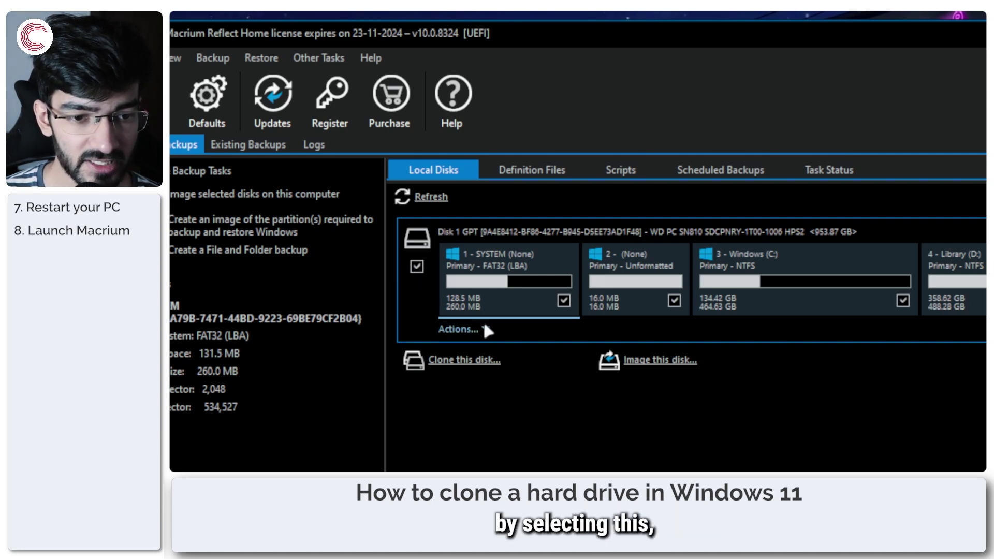
{"action": "left_click", "coordinate": [484, 328]}
{"action": "left_click", "coordinate": [429, 268]}
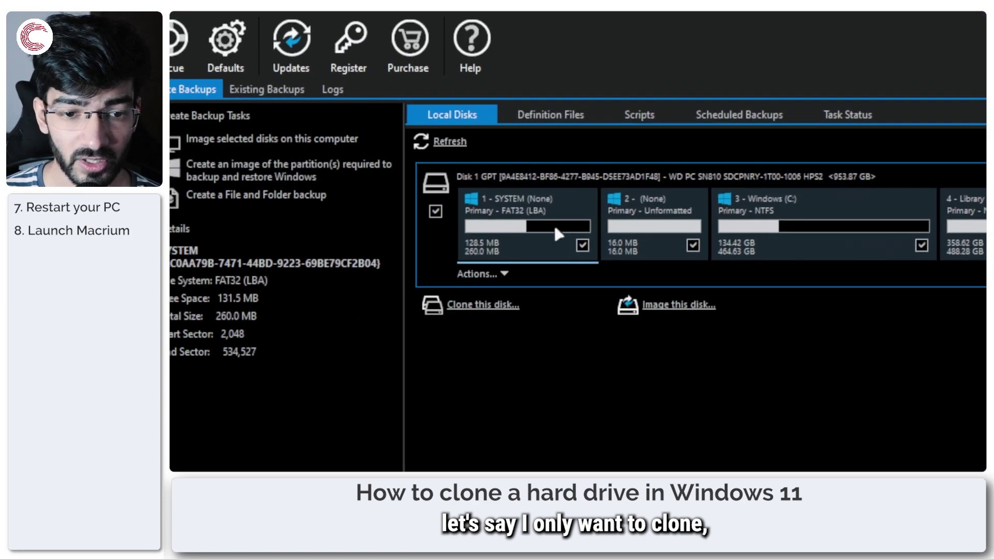
{"action": "left_click", "coordinate": [437, 210]}
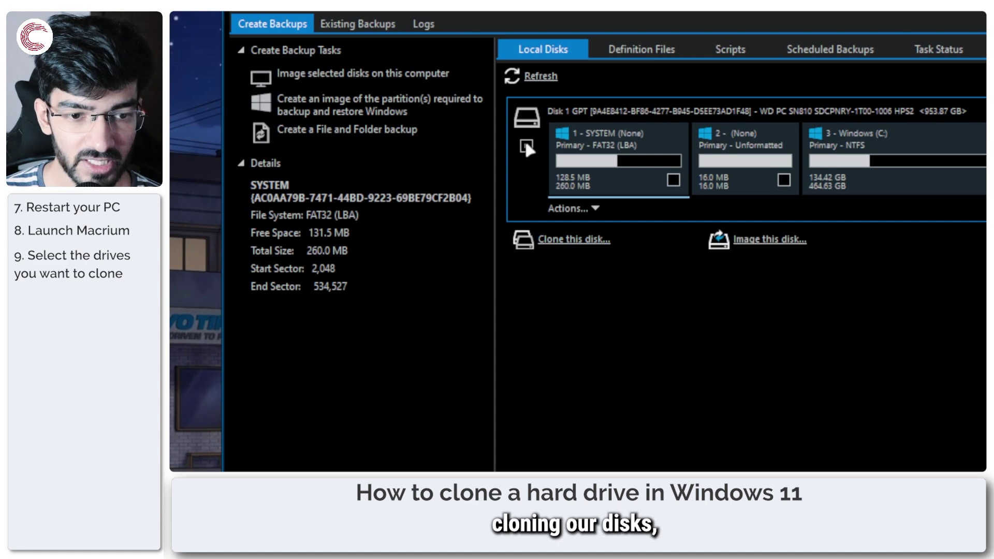
{"action": "left_click", "coordinate": [526, 147]}
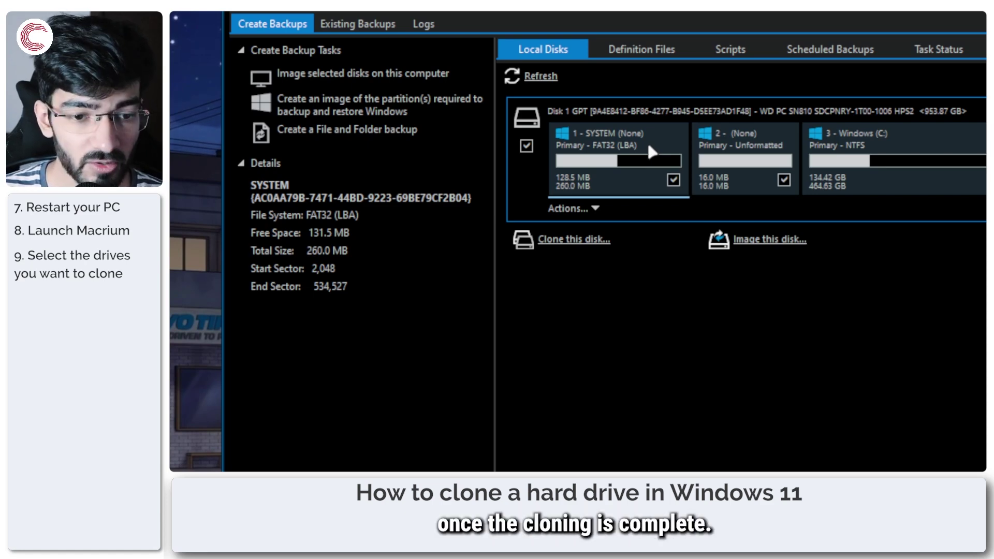
{"action": "left_click", "coordinate": [584, 243]}
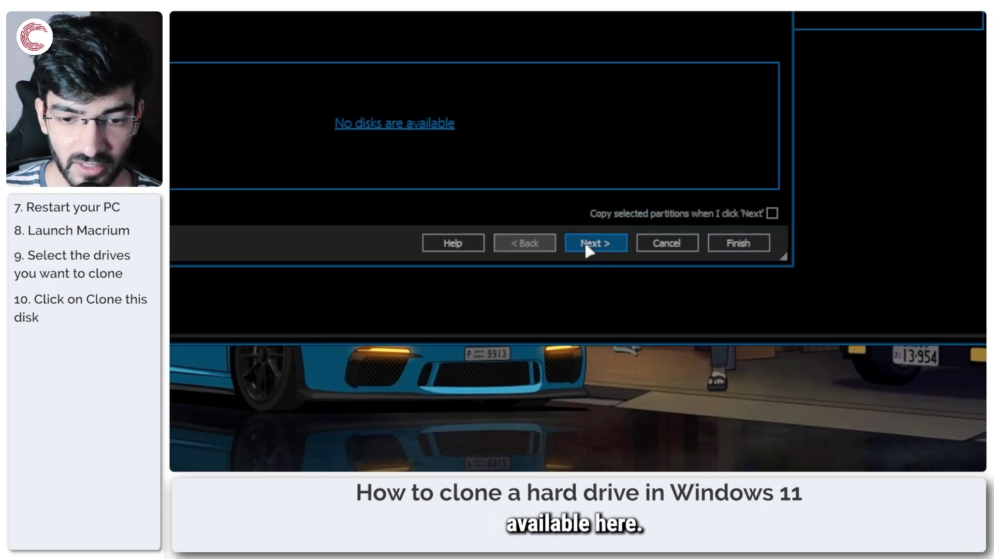
{"action": "left_click", "coordinate": [638, 267]}
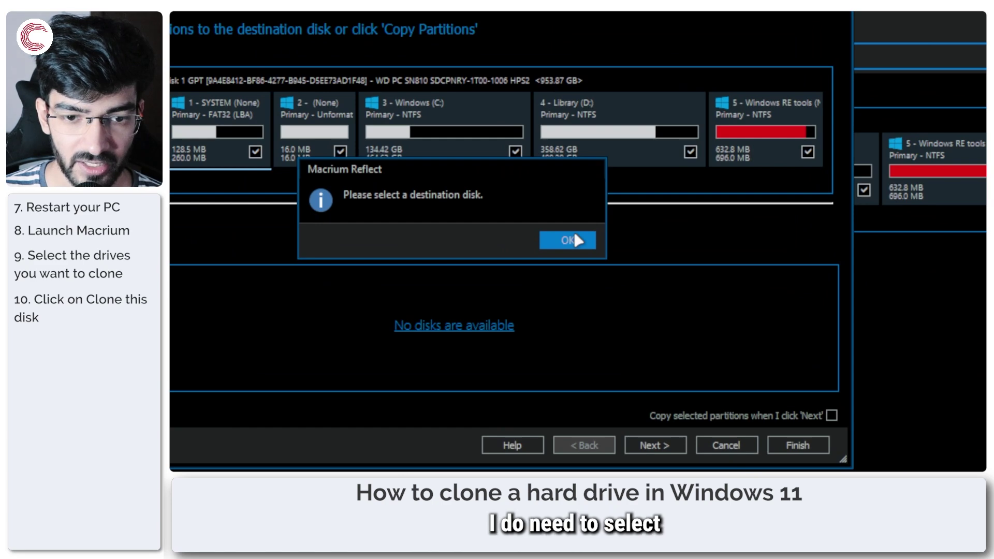
{"action": "left_click", "coordinate": [575, 235]}
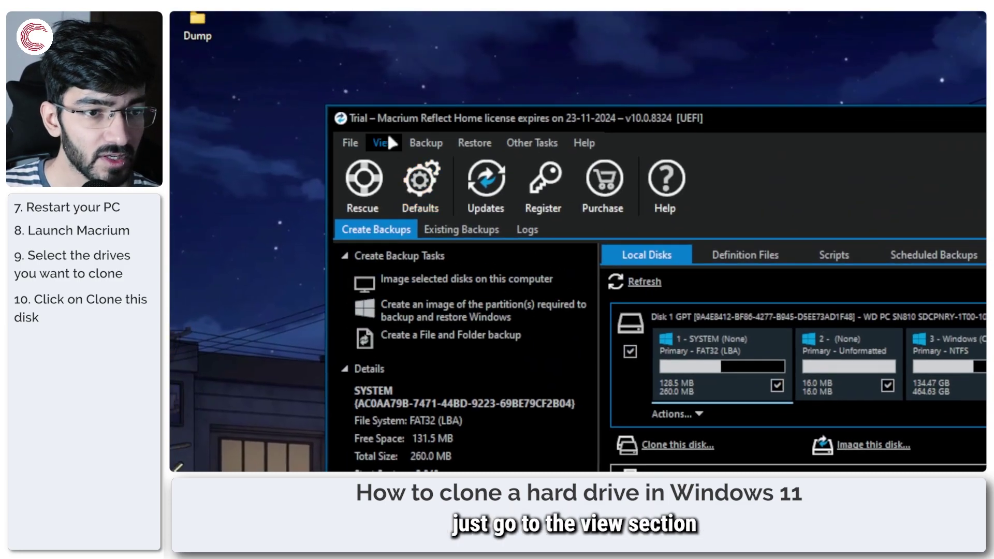
- Refresh the disk view so the 7.45 GB SanDisk Cruzer Blade shows as Disk 2
{"action": "left_click", "coordinate": [383, 142]}
{"action": "left_click", "coordinate": [407, 184]}
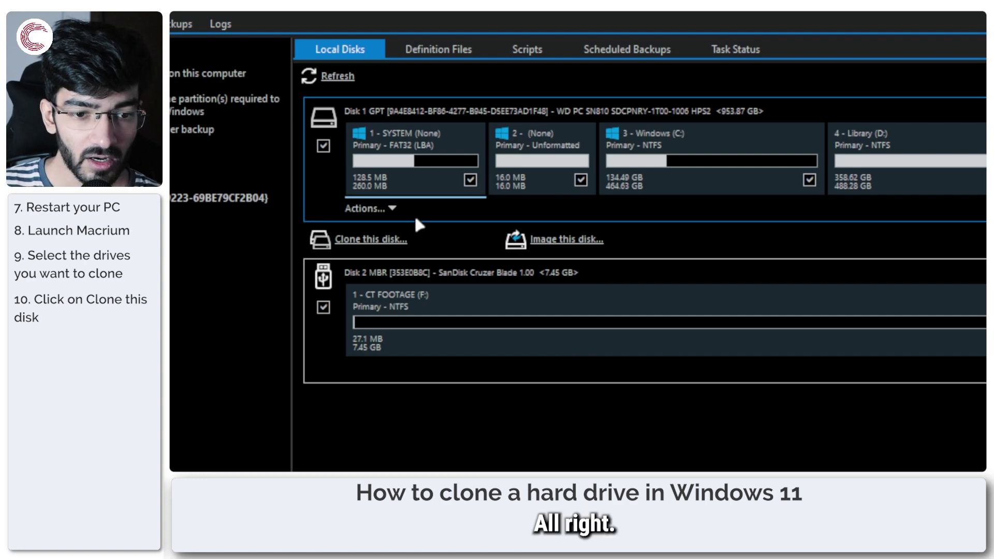
- Reopen the clone wizard with SanDisk Cruzer Blade as destination and untick Windows (C:) and Library (D:)
{"action": "left_click", "coordinate": [388, 240]}
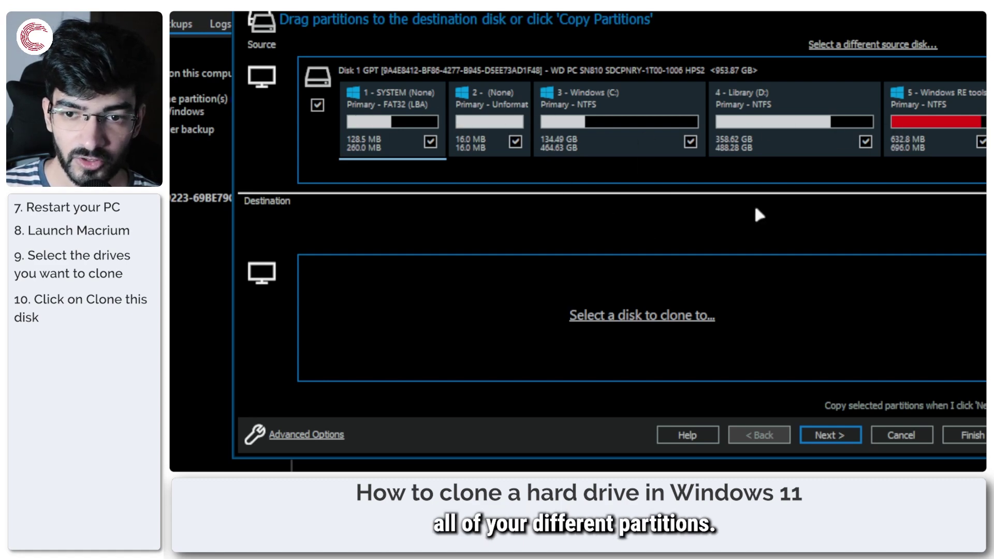
{"action": "left_click", "coordinate": [648, 319]}
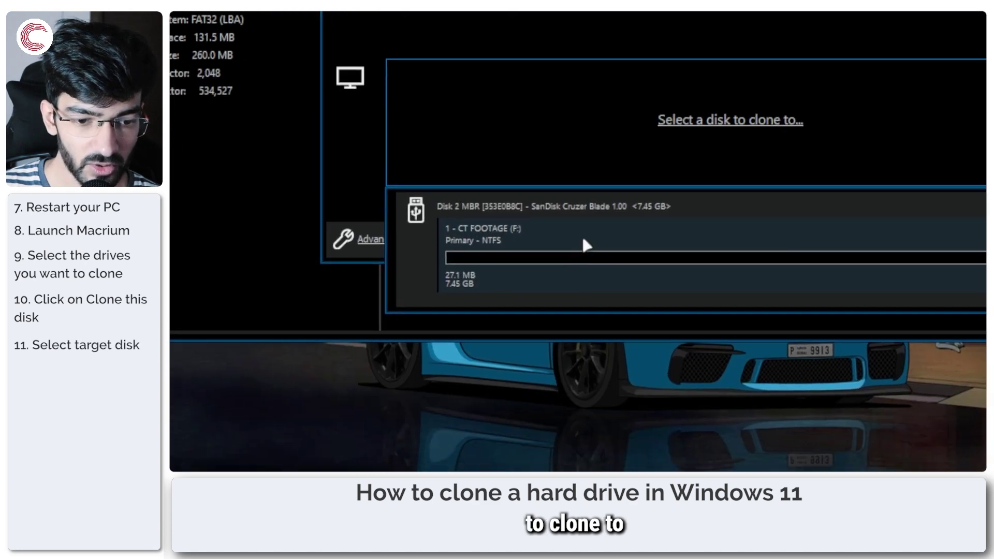
{"action": "left_click", "coordinate": [496, 434]}
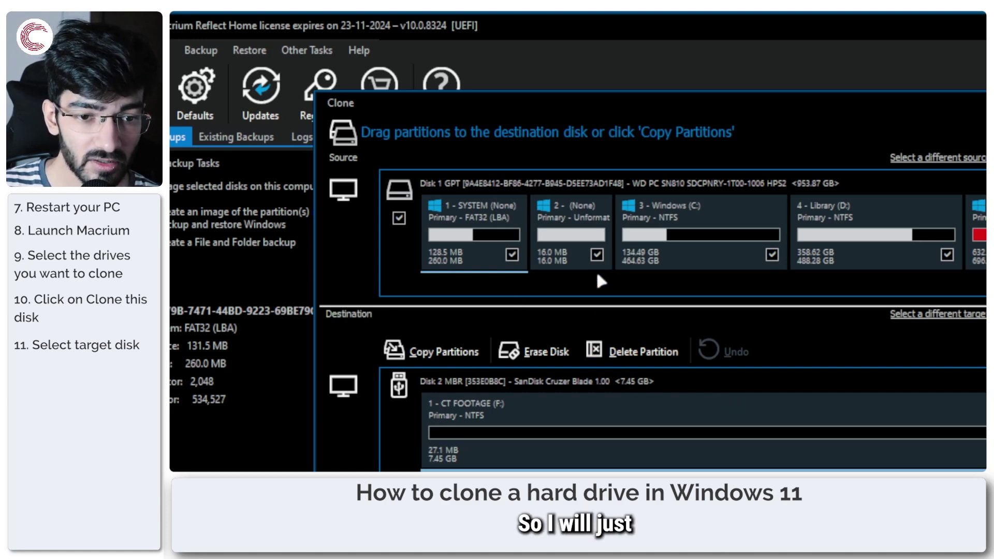
{"action": "left_click", "coordinate": [772, 254]}
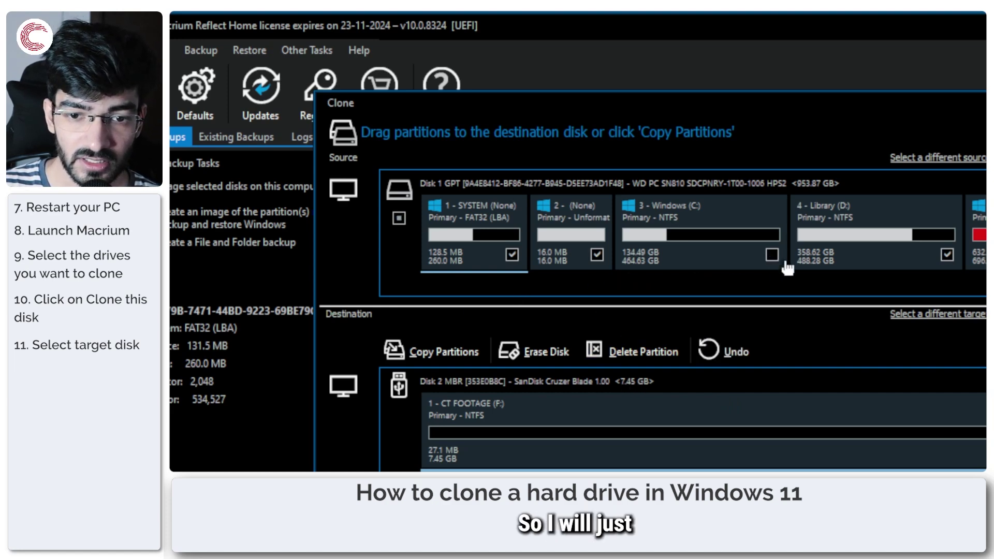
{"action": "left_click", "coordinate": [591, 240]}
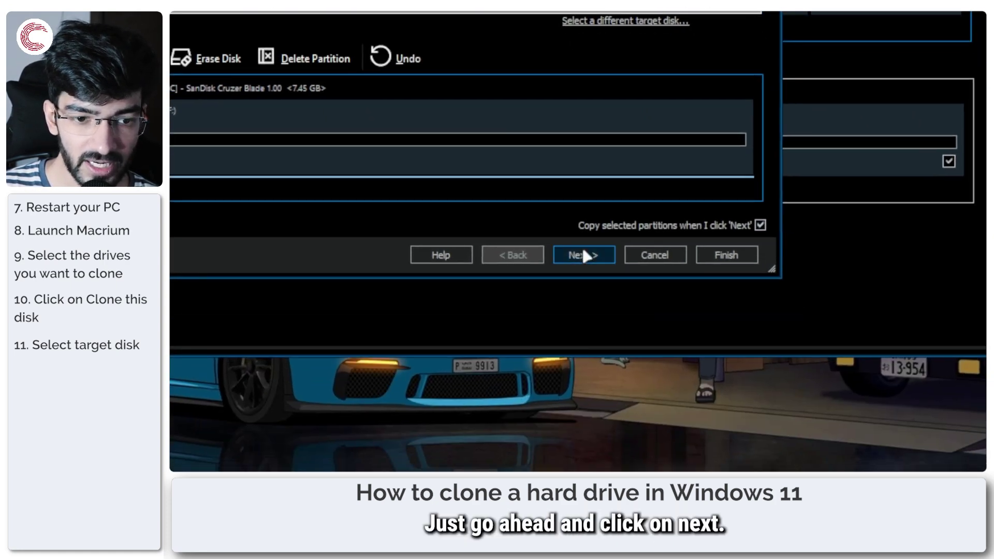
- Dismiss the insufficient-space warning, exclude C: and D:, and copy SYSTEM, 16 MB and Windows RE tools
{"action": "left_click", "coordinate": [582, 247]}
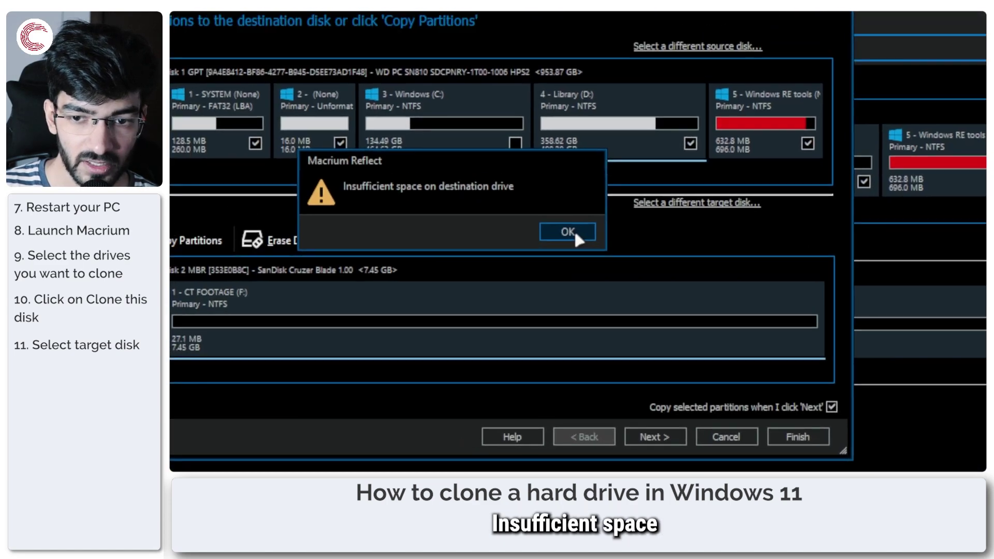
{"action": "left_click", "coordinate": [576, 233]}
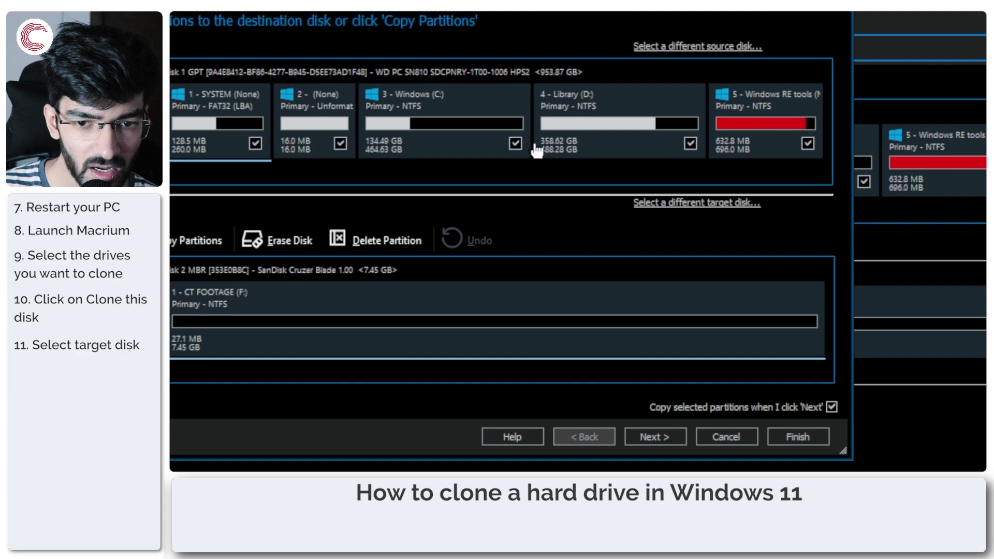
{"action": "left_click", "coordinate": [516, 144]}
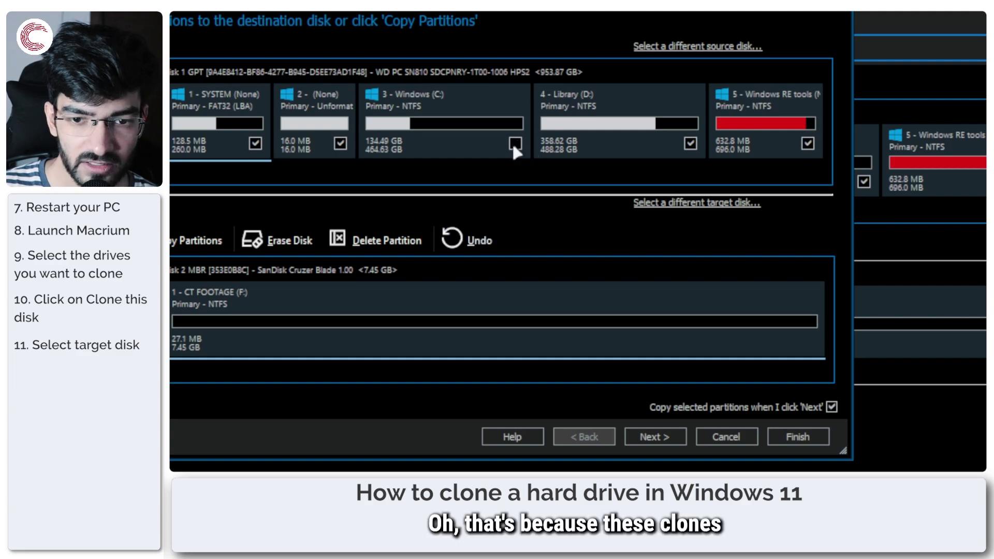
{"action": "left_click", "coordinate": [690, 143]}
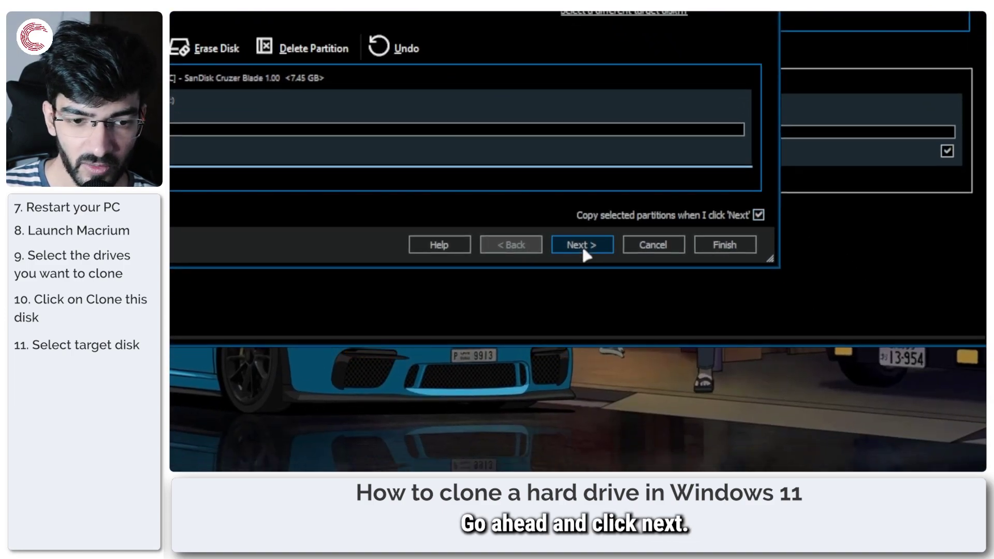
{"action": "left_click", "coordinate": [582, 244]}
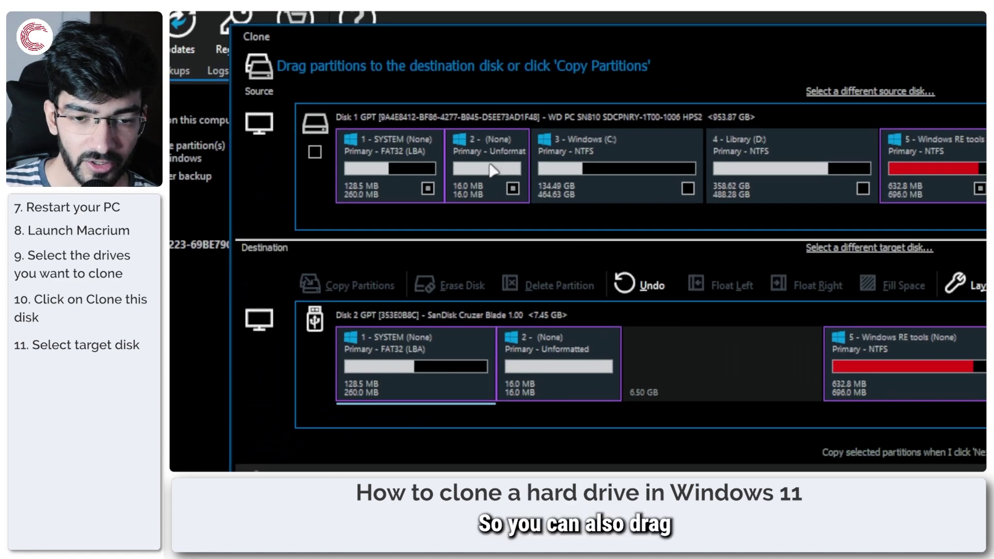
- Arrange the destination so Windows RE tools sits right after partition 2, free space at the end
{"action": "left_click", "coordinate": [578, 372]}
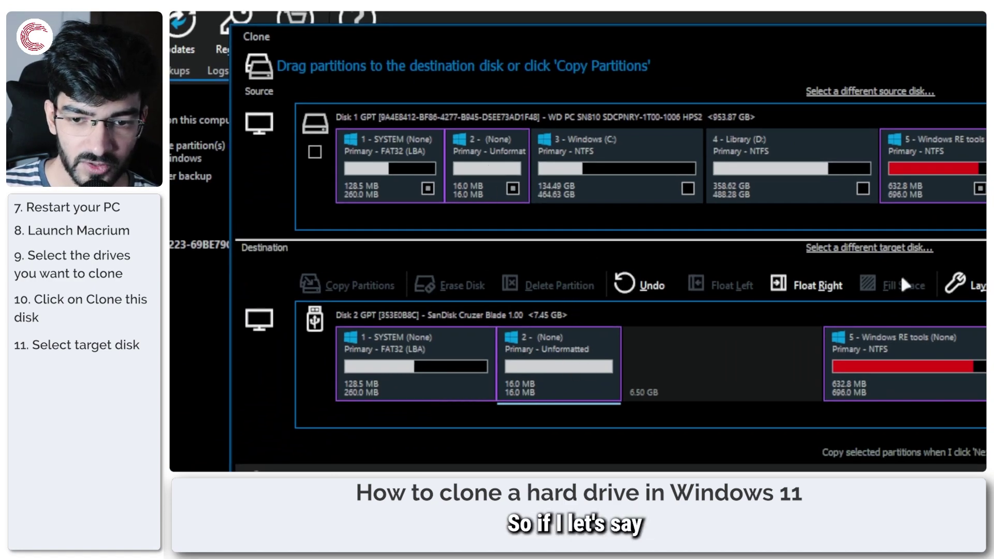
{"action": "right_click", "coordinate": [565, 354]}
{"action": "left_click", "coordinate": [634, 355]}
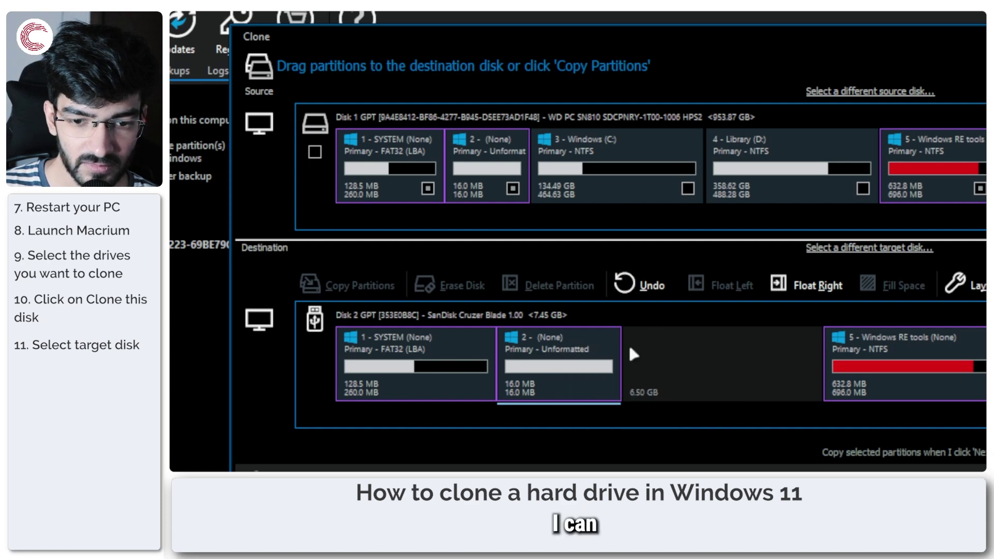
{"action": "left_click", "coordinate": [865, 348]}
{"action": "left_click", "coordinate": [681, 342]}
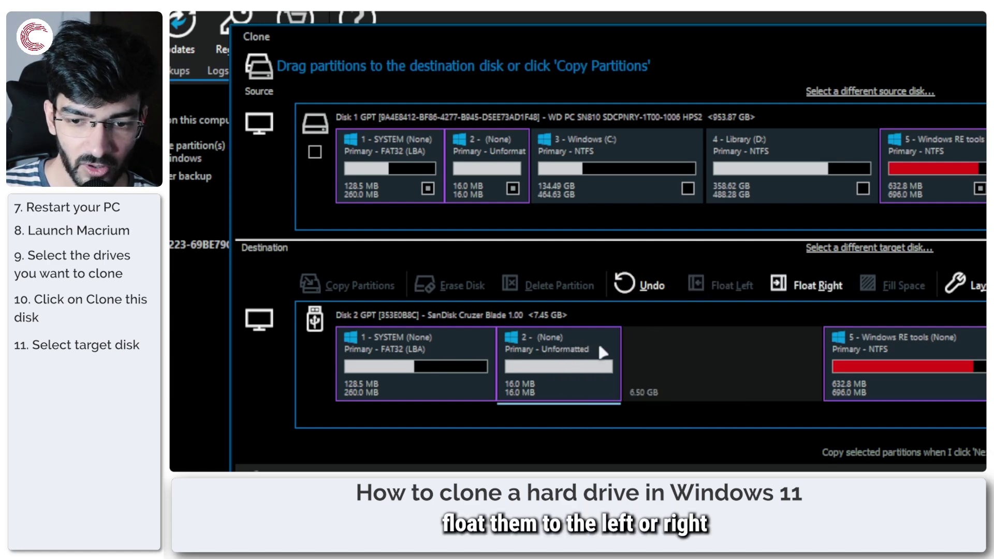
{"action": "left_click", "coordinate": [802, 284]}
{"action": "left_click", "coordinate": [717, 289]}
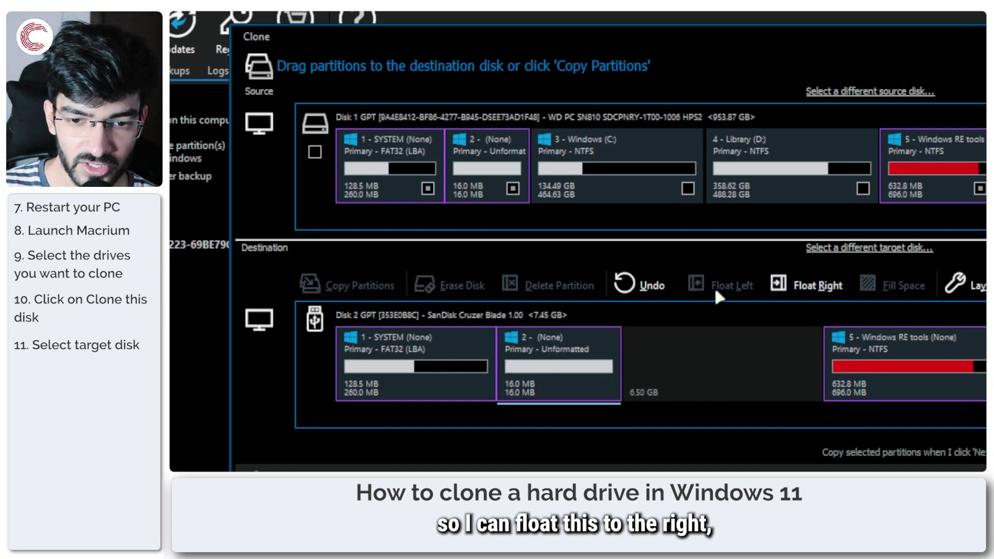
{"action": "left_click", "coordinate": [859, 357]}
{"action": "left_click", "coordinate": [740, 289]}
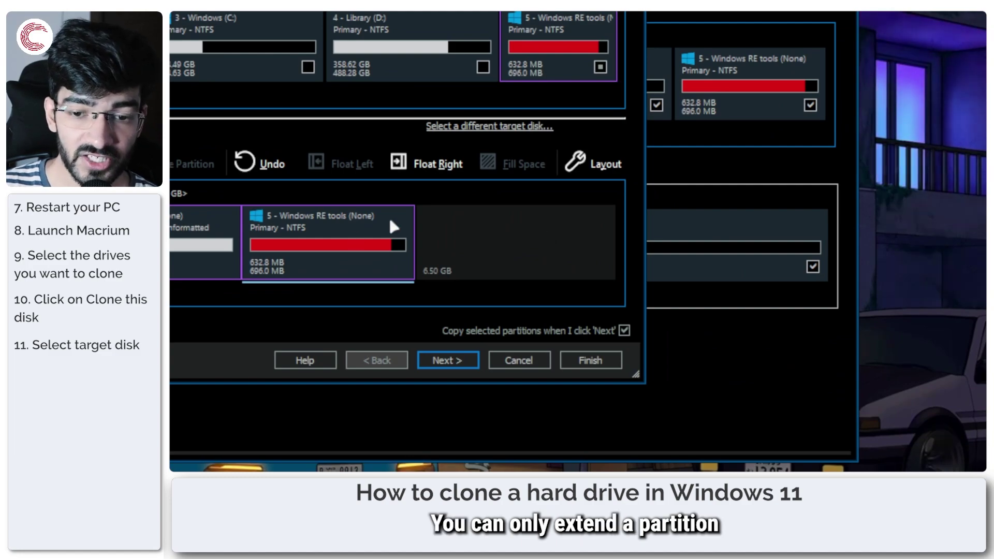
{"action": "left_click", "coordinate": [447, 164]}
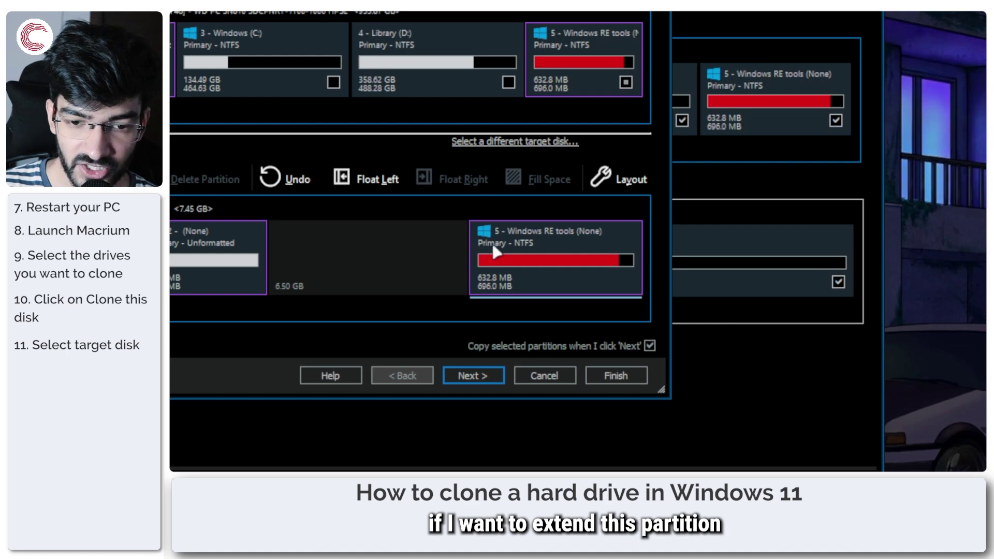
{"action": "left_click", "coordinate": [362, 179]}
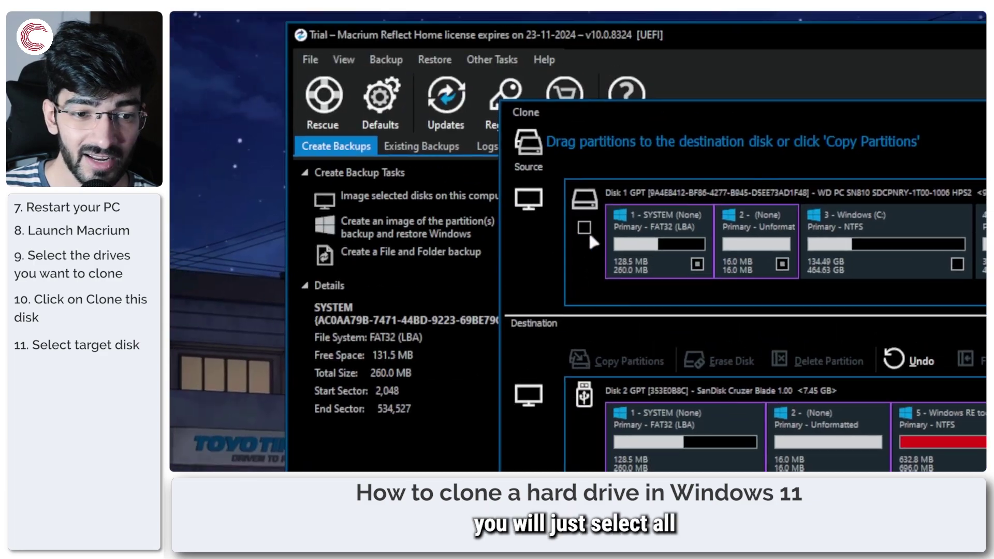
- Reselect all source partitions except Windows (C:) and Library (D:), then accept the layout
{"action": "left_click", "coordinate": [583, 227]}
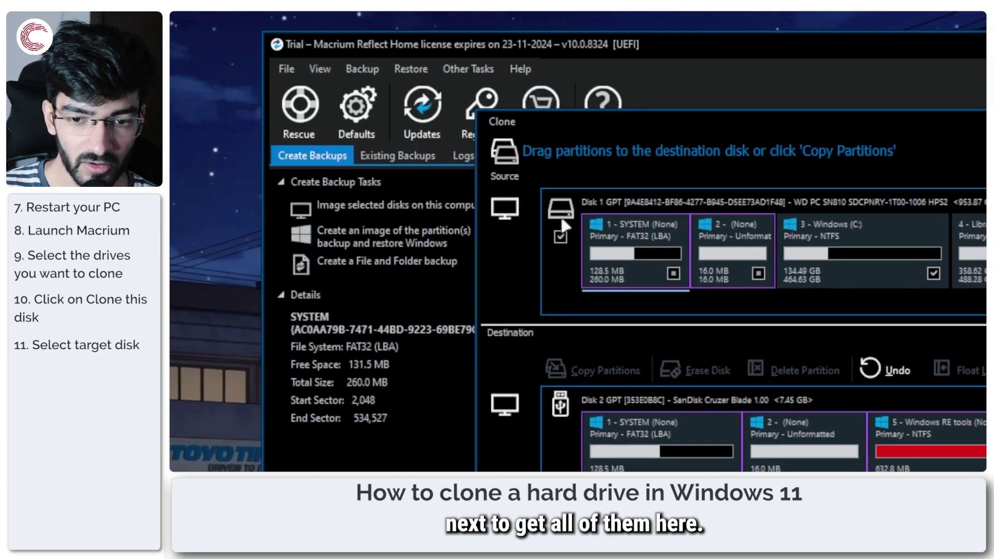
{"action": "left_click", "coordinate": [933, 274]}
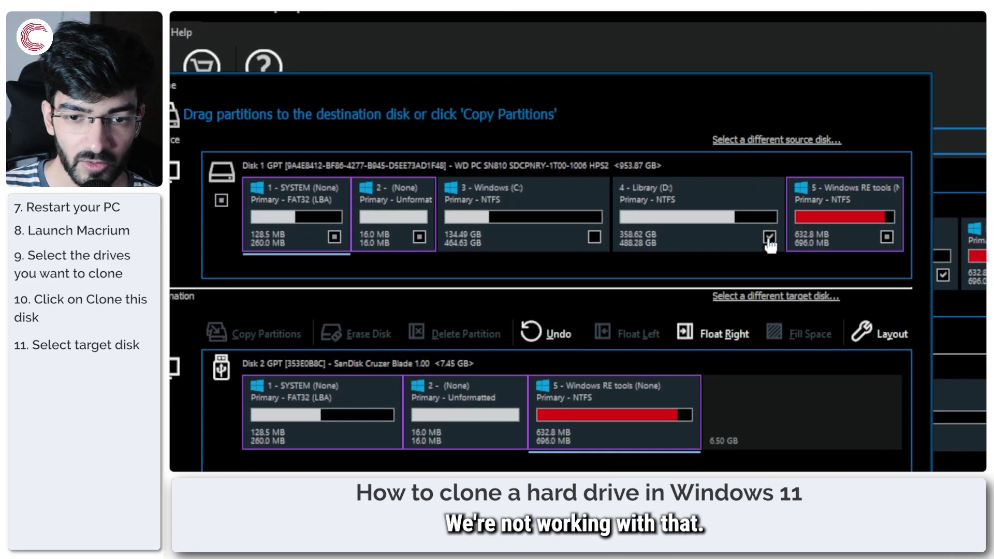
{"action": "left_click", "coordinate": [770, 238]}
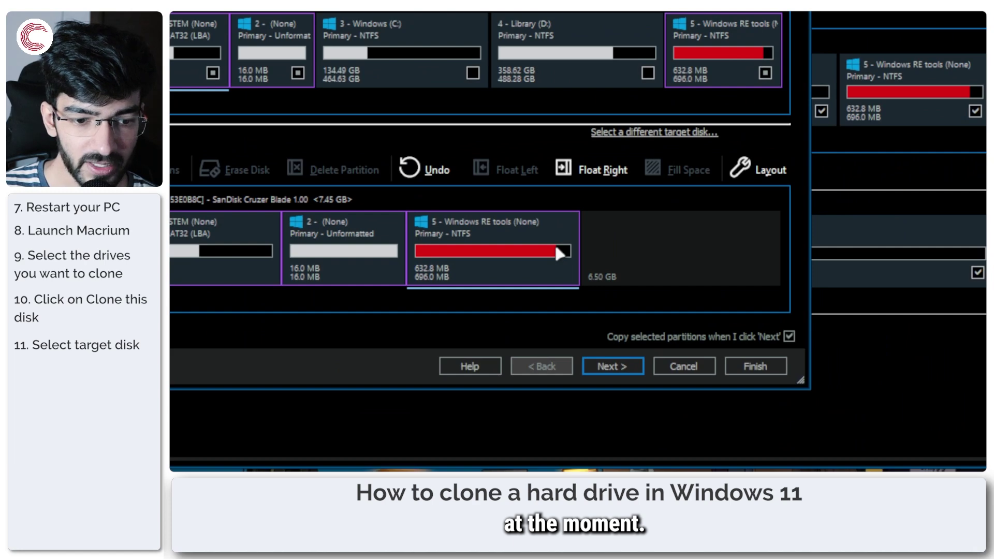
{"action": "left_click", "coordinate": [631, 366]}
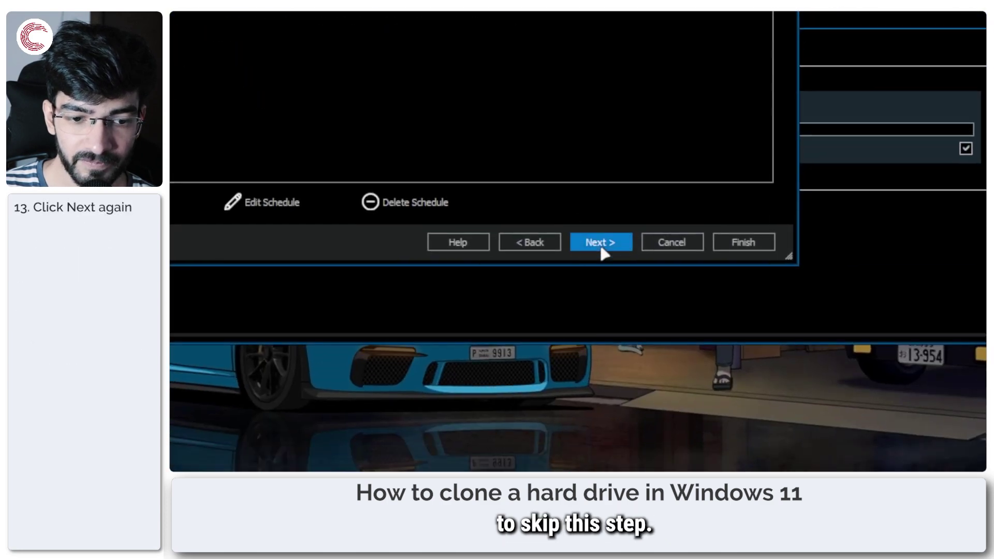
- Pass the Schedule page without adding a schedule to reach the Clone Summary
{"action": "left_click", "coordinate": [602, 250]}
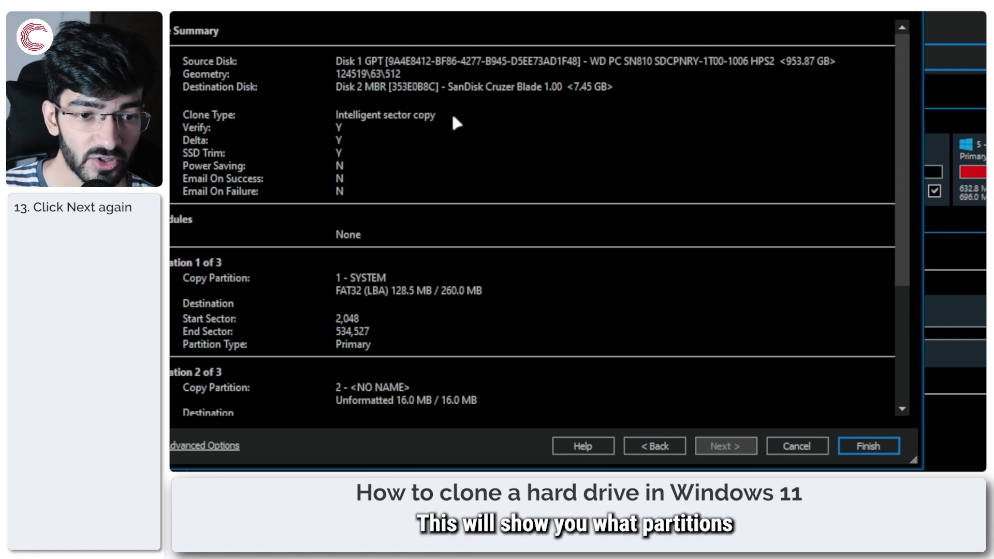
- Review the Clone Summary operations and finish the wizard
{"action": "scroll", "coordinate": [461, 190], "scroll_direction": "down", "scroll_amount": 5}
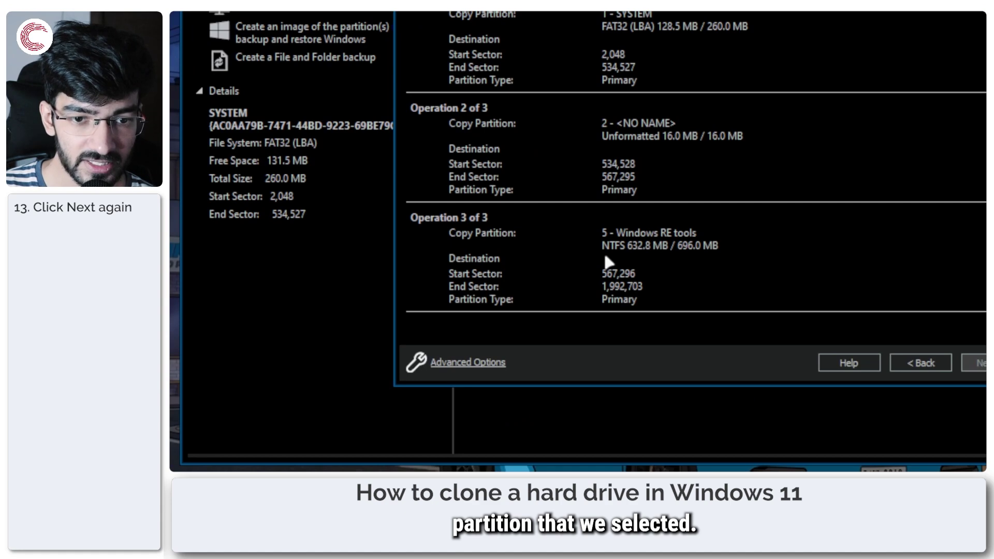
{"action": "scroll", "coordinate": [606, 258], "scroll_direction": "up", "scroll_amount": 5}
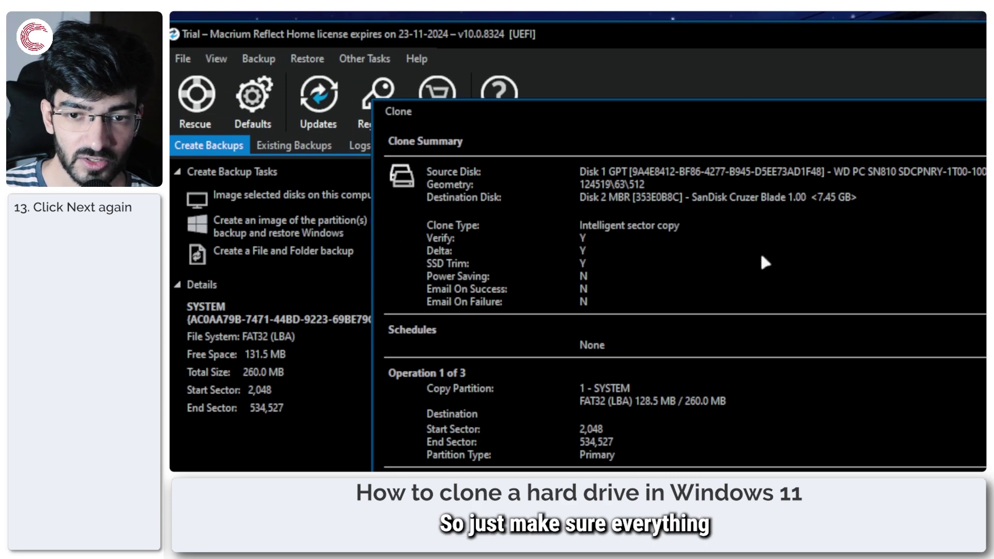
{"action": "scroll", "coordinate": [761, 256], "scroll_direction": "down", "scroll_amount": 3}
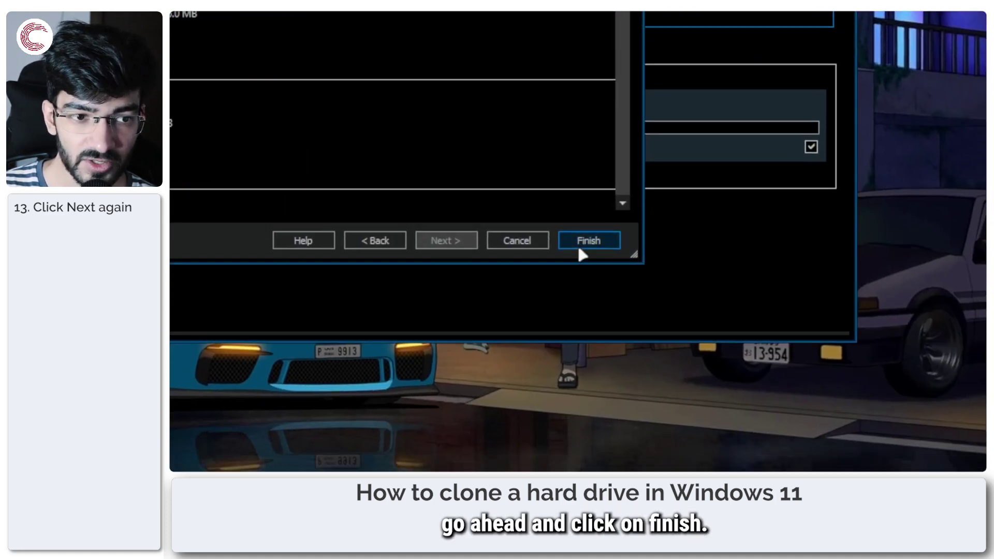
{"action": "left_click", "coordinate": [579, 247]}
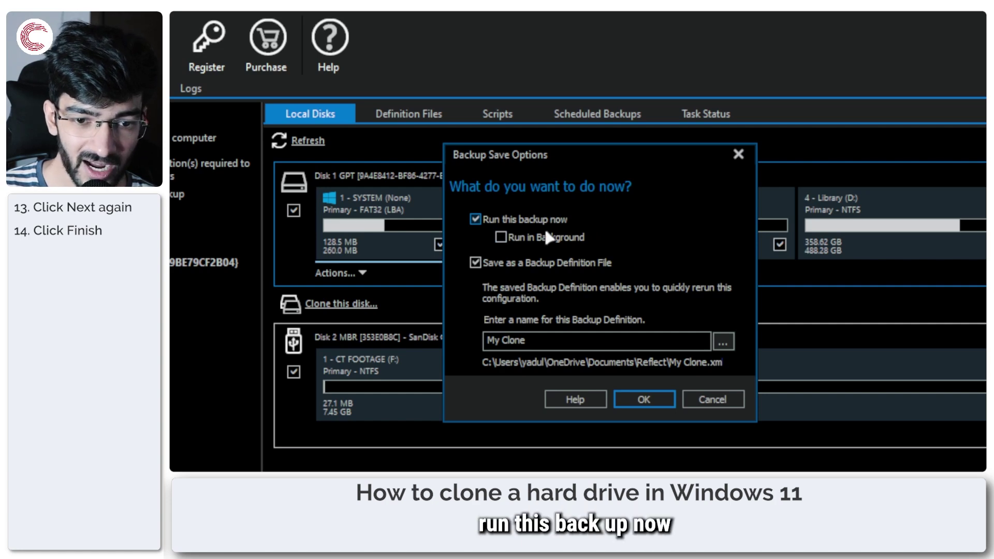
- Untick Save as a Backup Definition File and run the clone now
{"action": "left_click", "coordinate": [474, 261]}
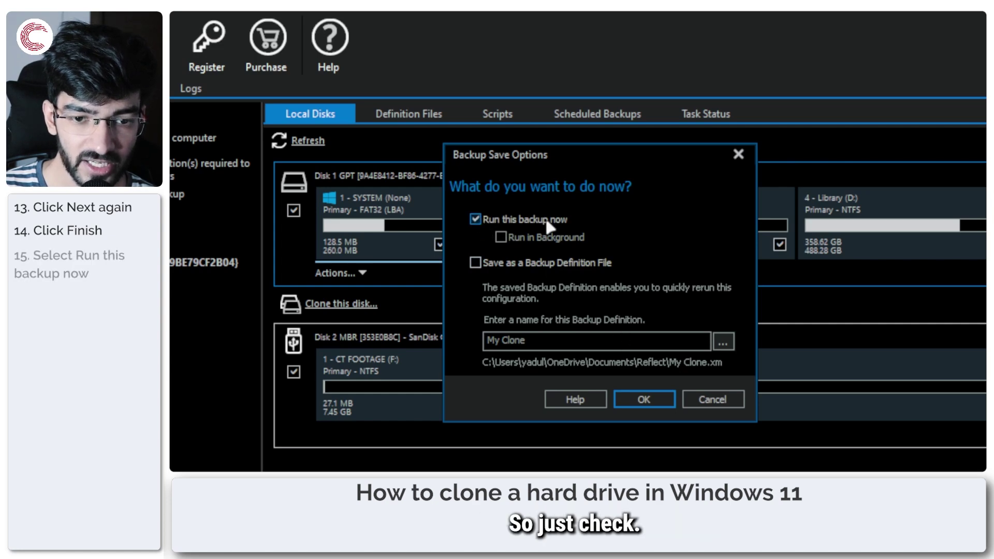
{"action": "left_click", "coordinate": [643, 399]}
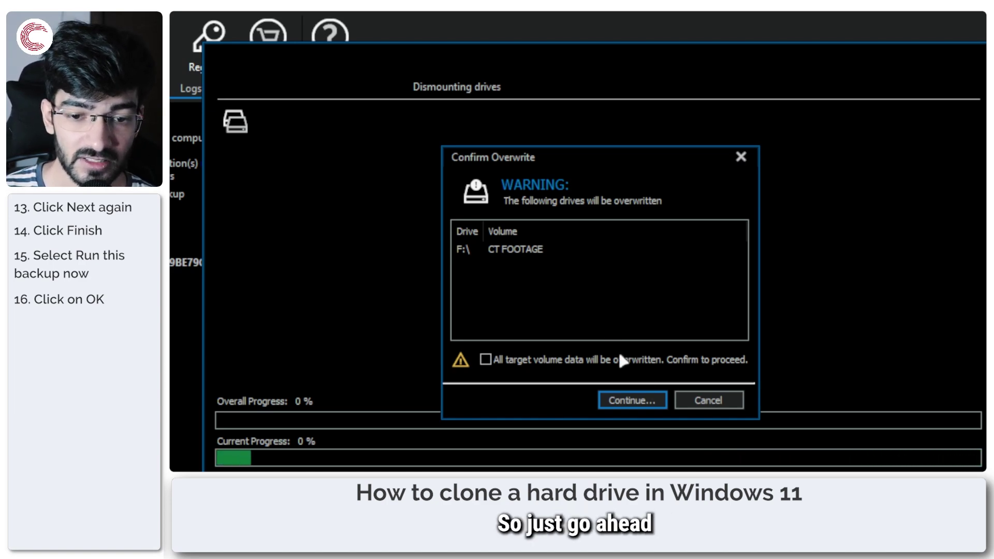
- Continue past the warning, dismiss Confirm Erase, and tick the CT FOOTAGE (F:) overwrite checkbox
{"action": "left_click", "coordinate": [640, 400]}
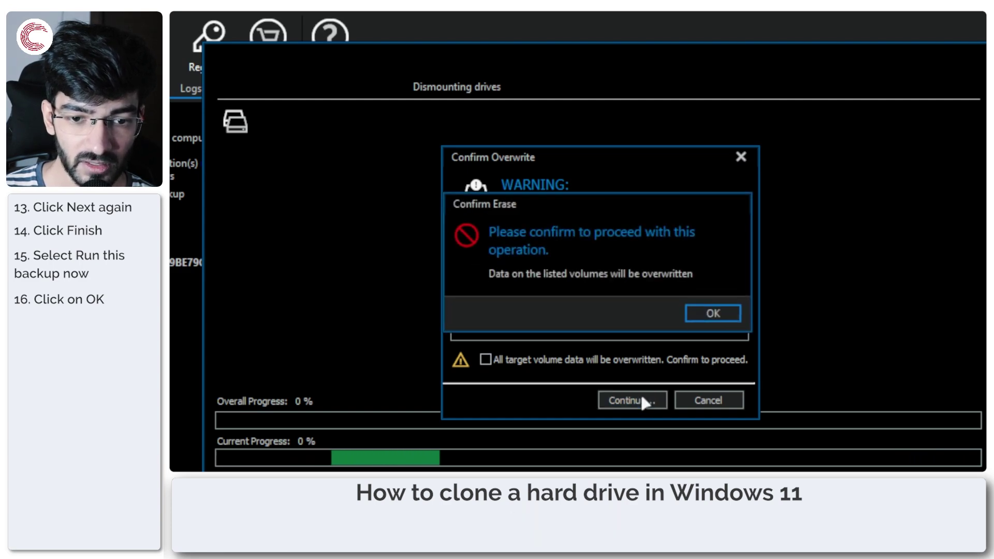
{"action": "left_click", "coordinate": [713, 312]}
{"action": "left_click", "coordinate": [486, 360]}
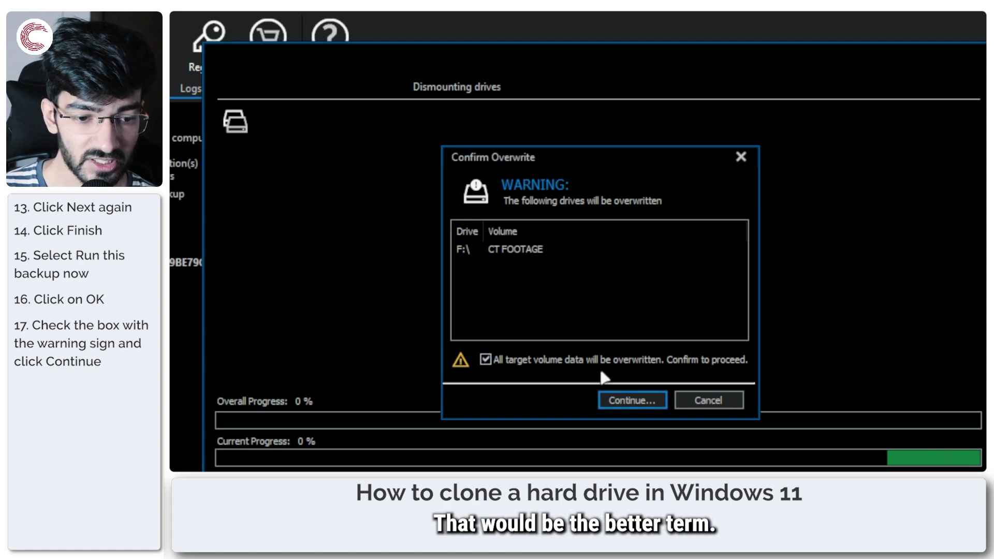
- Confirm the overwrite to begin cloning the WD PC SN810 disk onto the SanDisk Cruzer Blade
{"action": "left_click", "coordinate": [620, 400]}
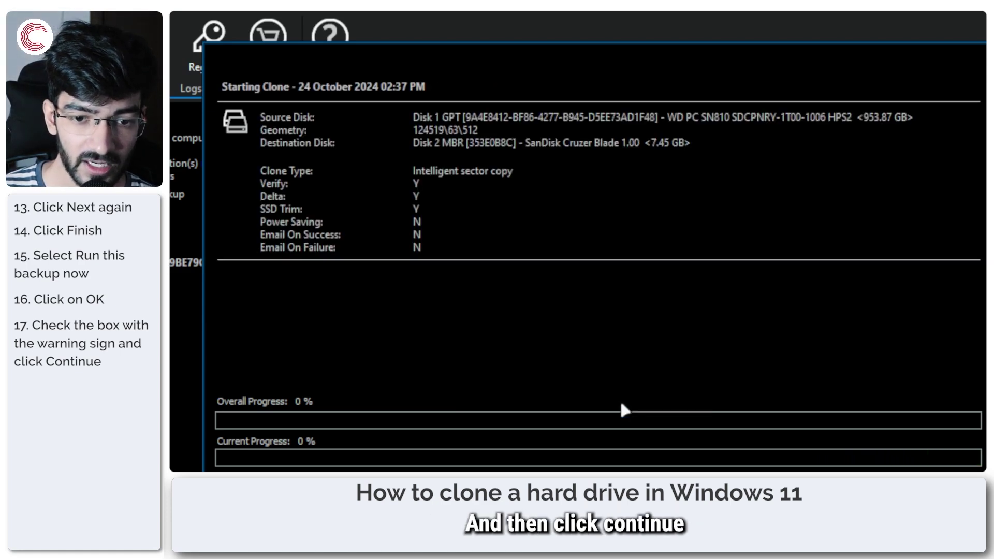